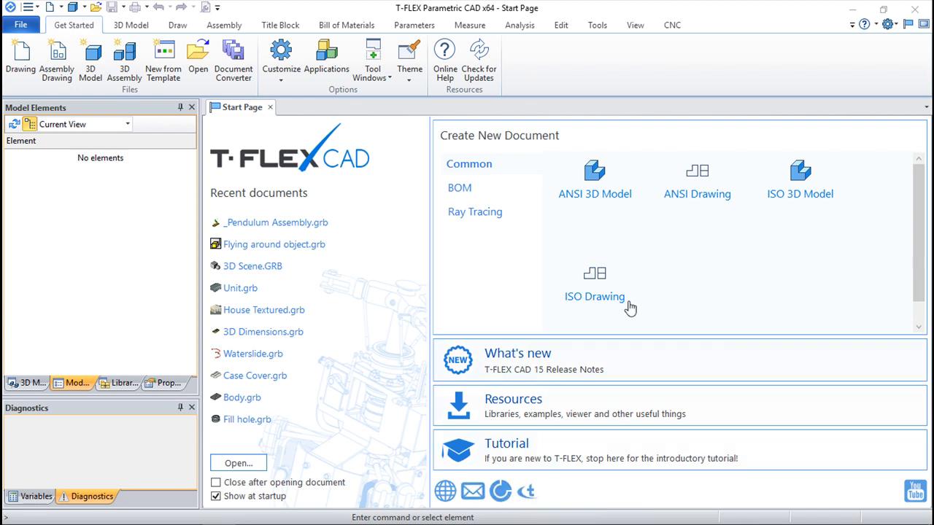
- Create a new document from the ISO Drawing template
click(599, 299)
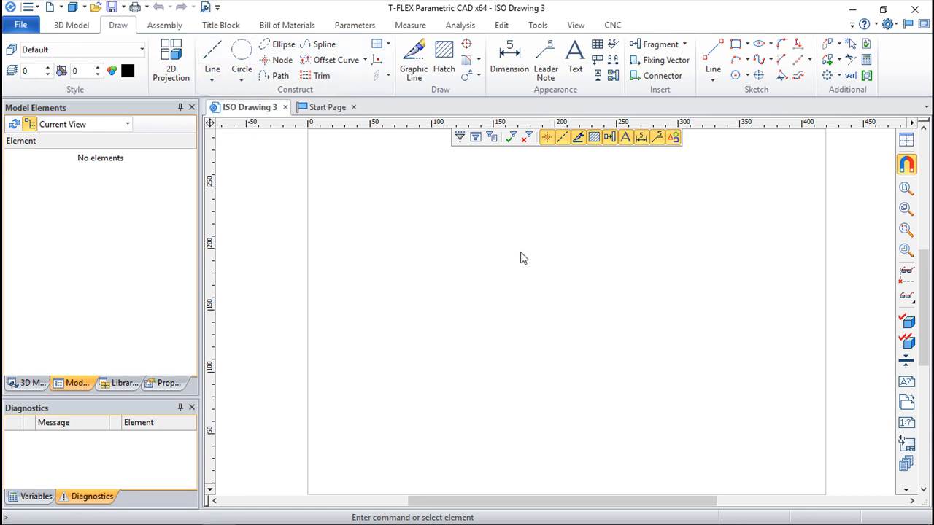
key(l)
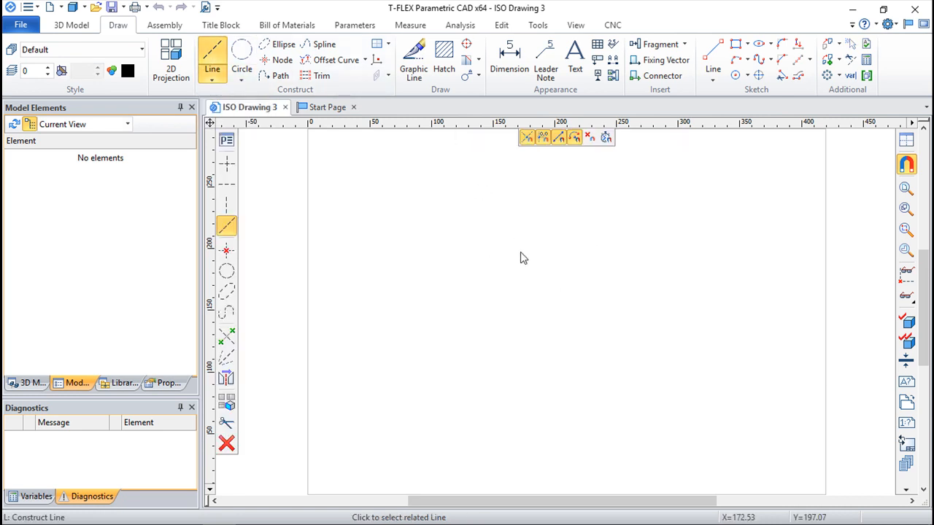
key(Escape)
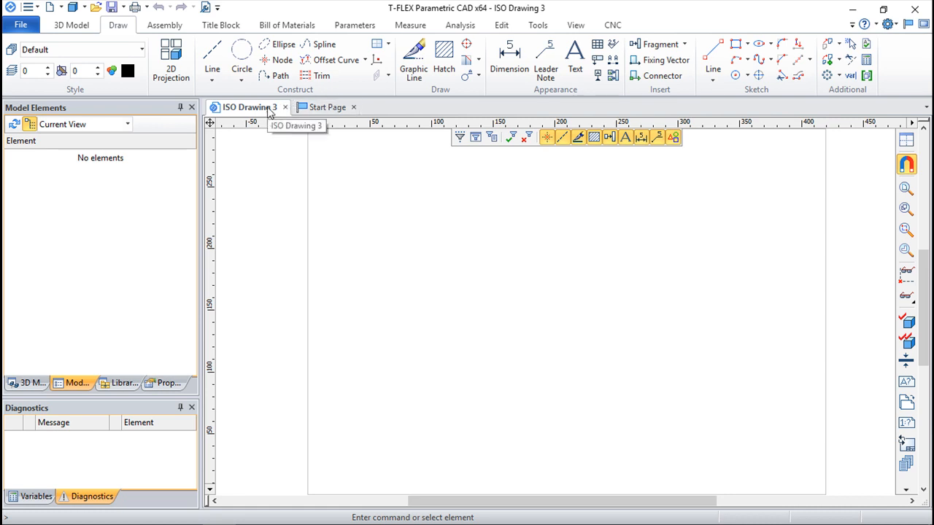
- Show the Bird's Eye View tool window
click(896, 26)
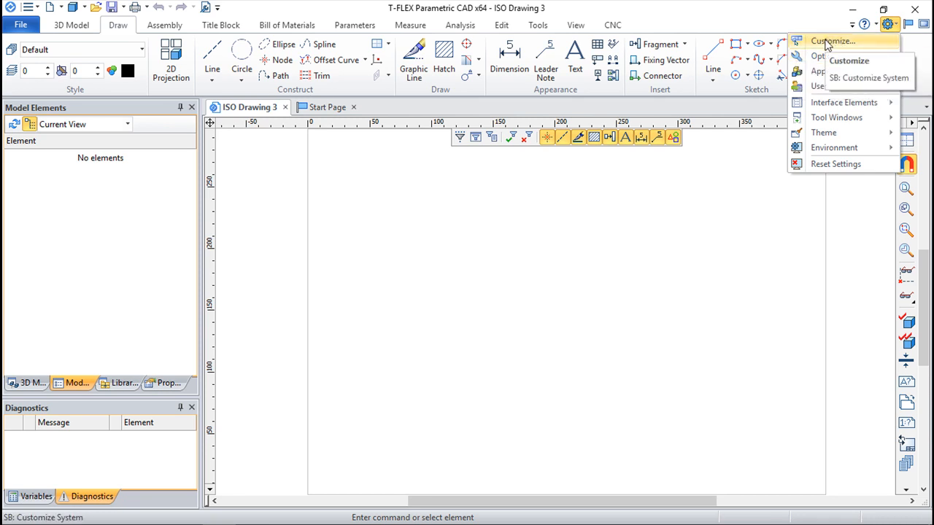
mouse_move(841, 109)
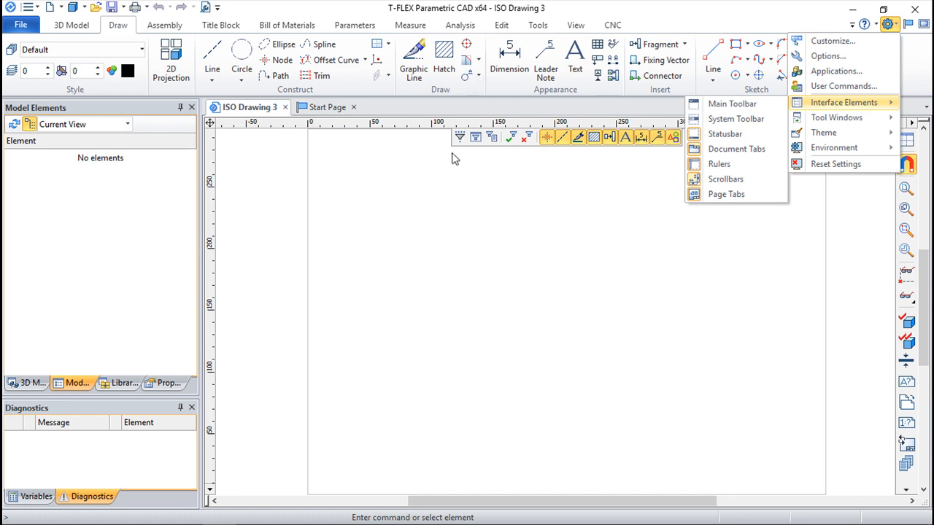
mouse_move(818, 122)
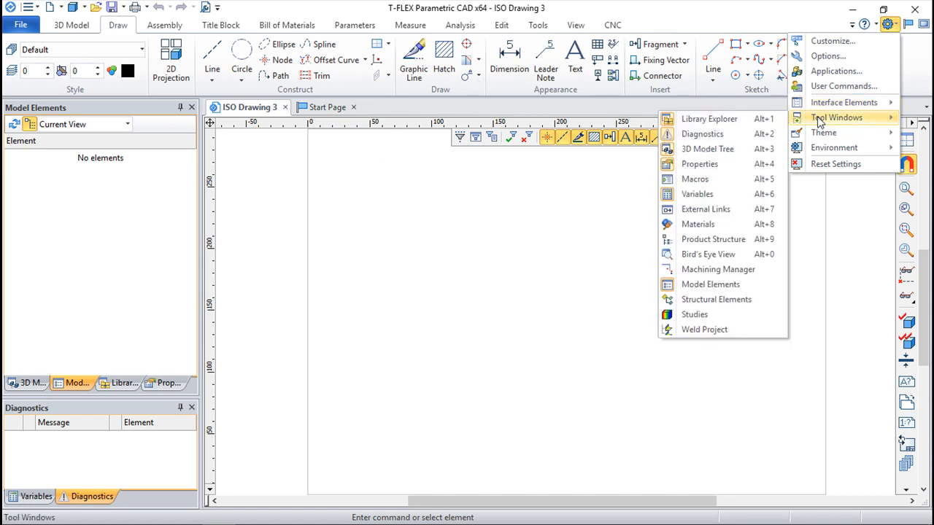
click(720, 255)
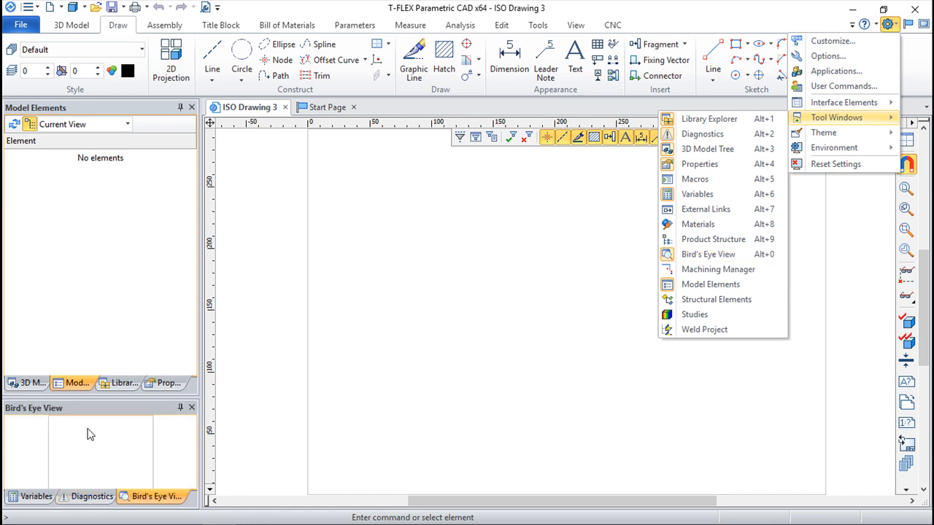
click(516, 293)
- Examine different areas of the drawing page at several zoom levels using the Bird's Eye View
scroll(538, 276, up, 4)
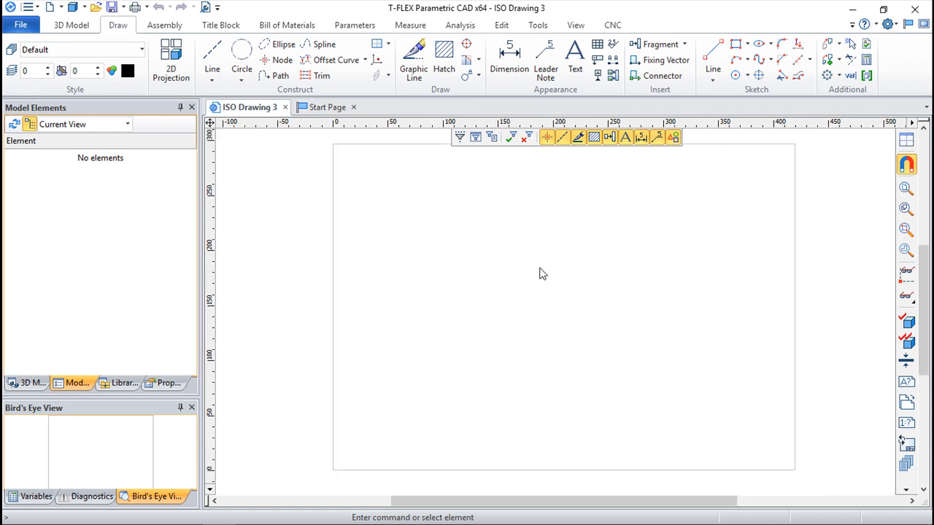
scroll(538, 276, up, 3)
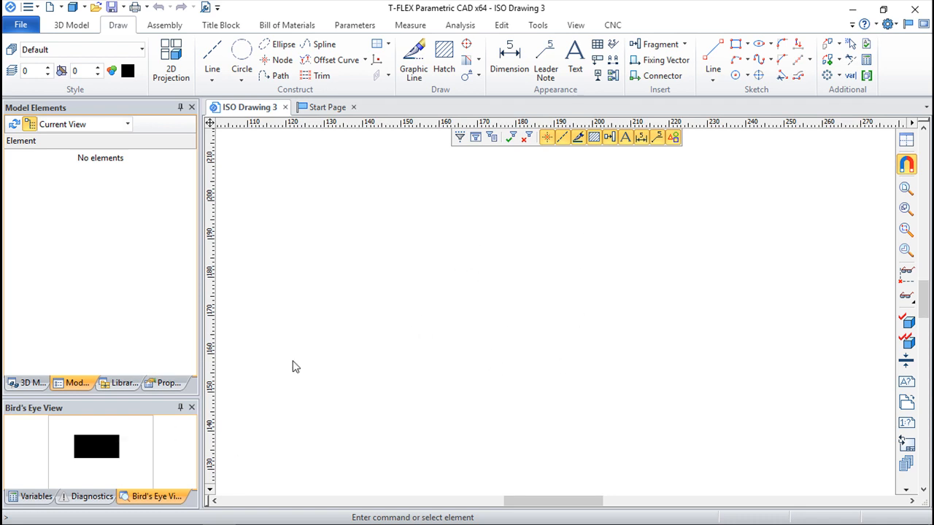
drag(105, 450, 68, 431)
drag(104, 468, 81, 455)
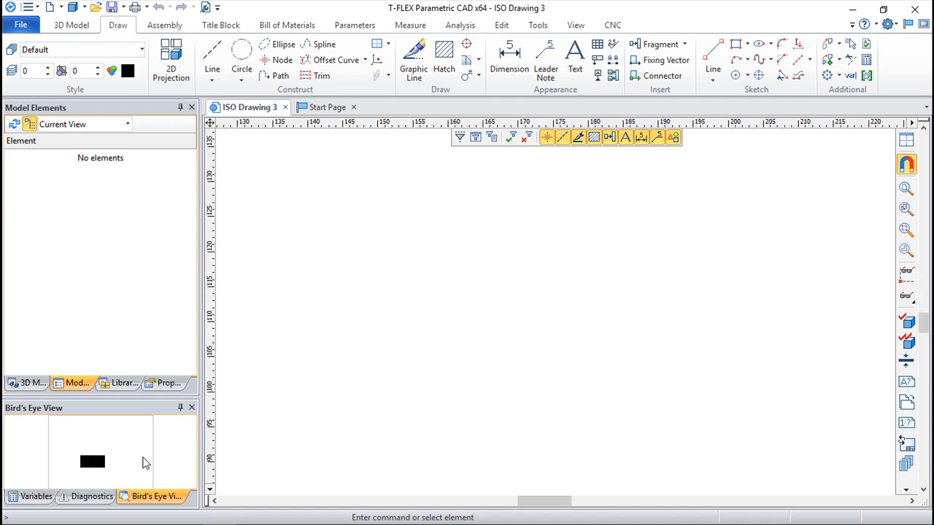
drag(146, 444, 127, 422)
drag(123, 463, 82, 429)
scroll(460, 369, down, 2)
scroll(460, 374, up, 3)
scroll(463, 374, down, 1)
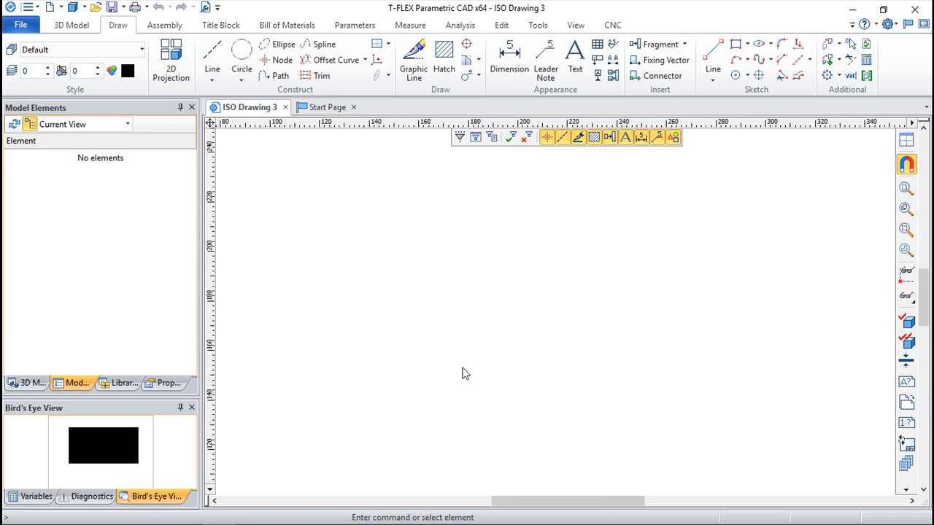
scroll(462, 369, down, 2)
middle_drag(442, 363, 502, 335)
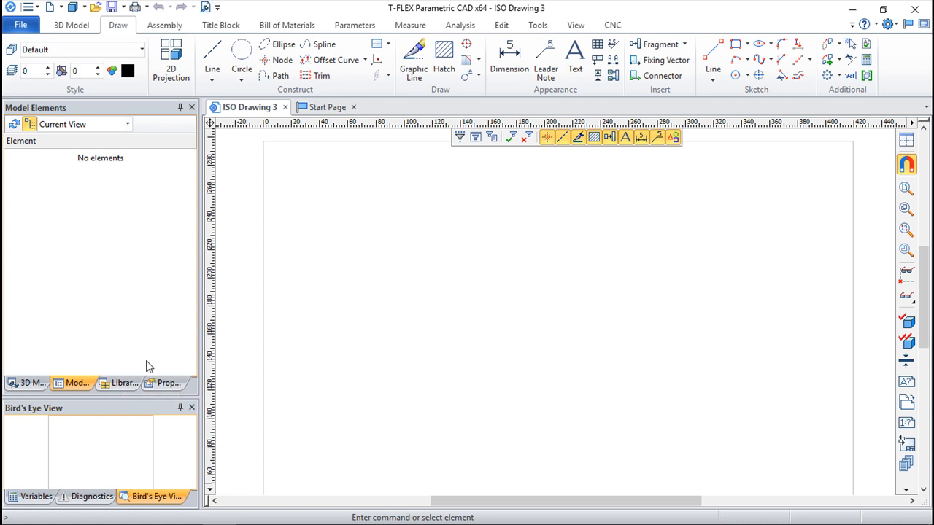
- Browse the Examples library through the 2D Assemblies, 3D Assemblies and Mates folders
click(119, 383)
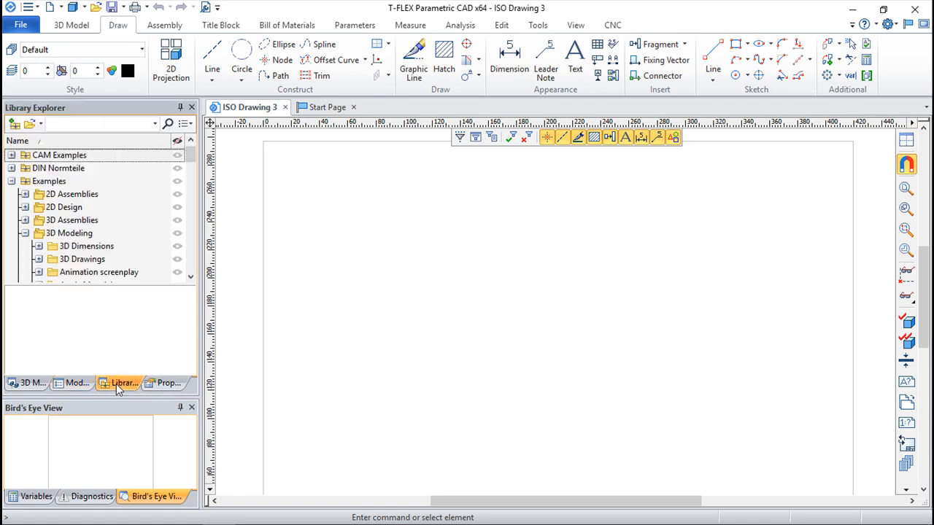
mouse_move(192, 157)
mouse_down()
mouse_move(186, 225)
mouse_move(198, 149)
mouse_up()
click(25, 208)
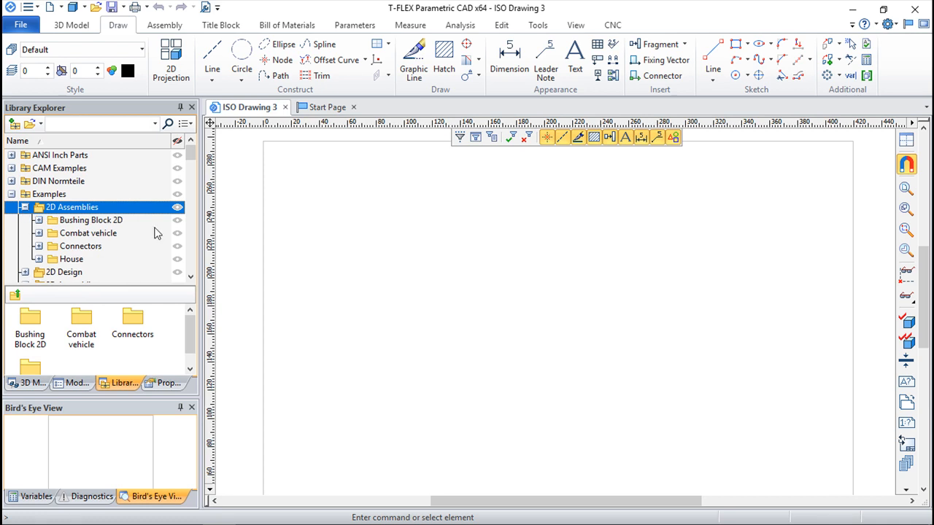
drag(192, 152, 192, 163)
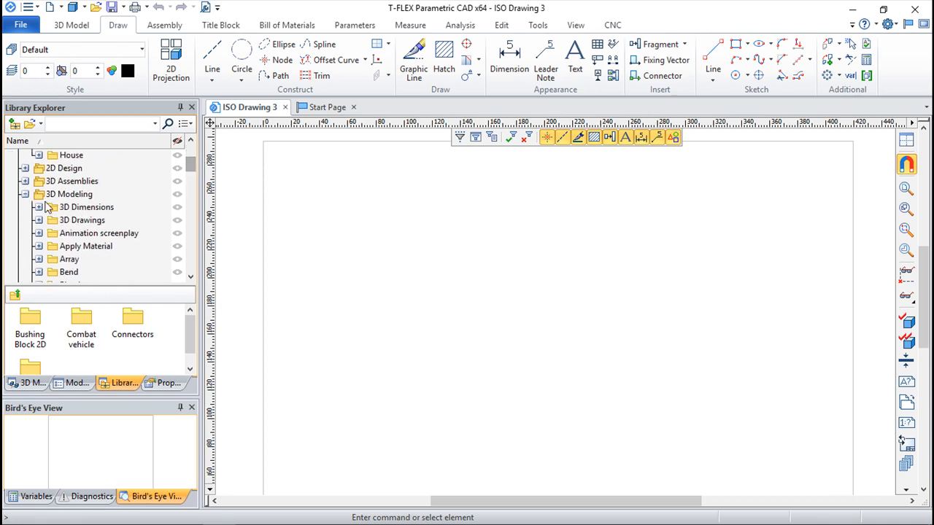
click(25, 181)
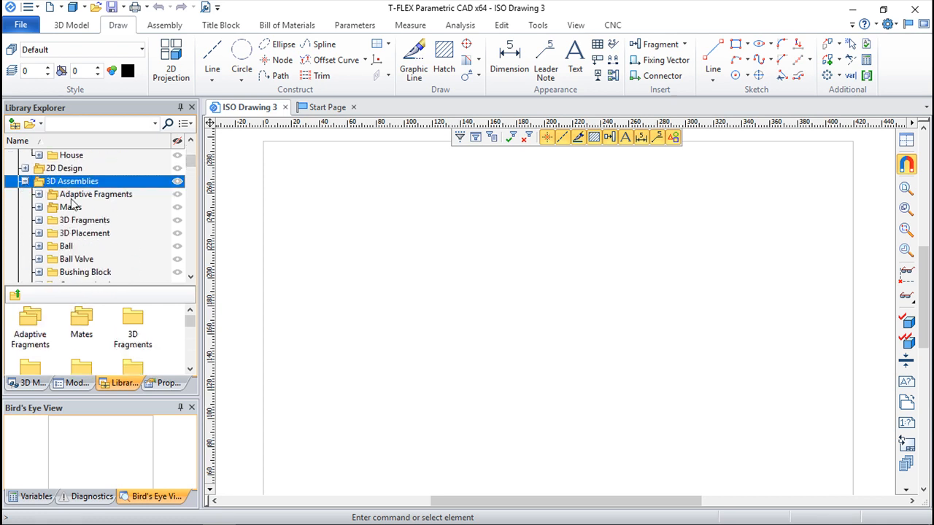
click(39, 207)
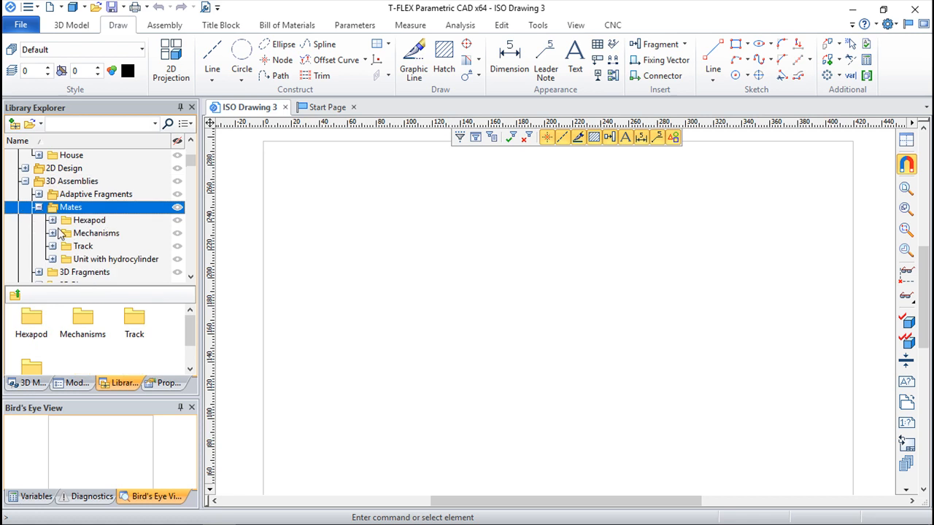
- Insert Body.grb from the library's Rib folder into the drawing as a fragment
drag(191, 162, 194, 230)
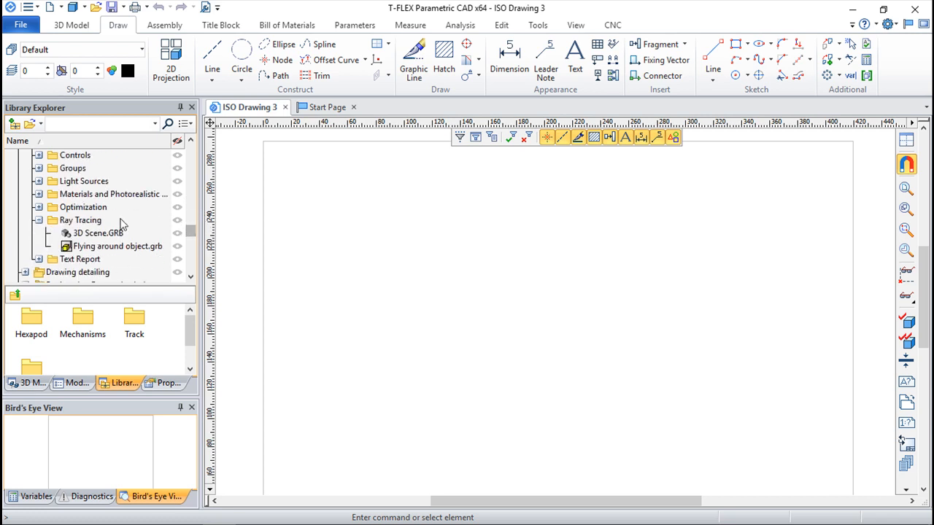
scroll(138, 217, up, 5)
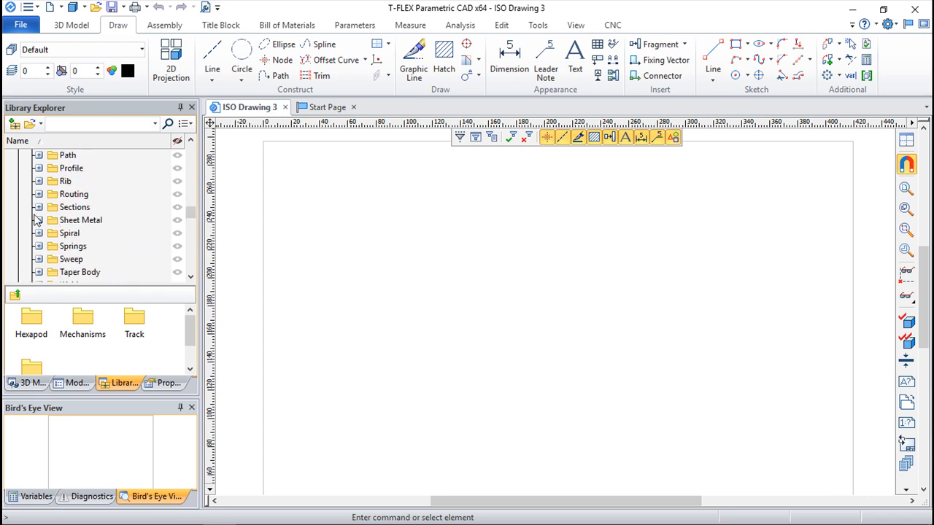
click(39, 181)
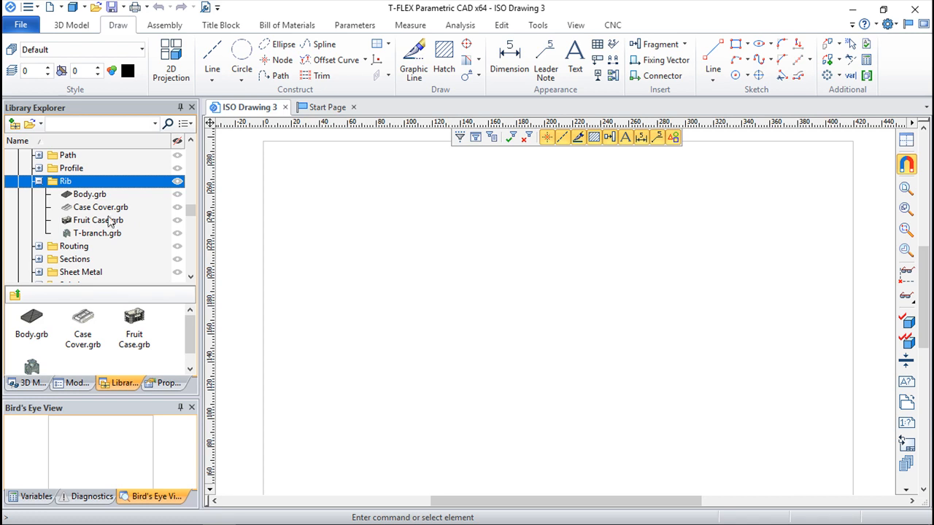
drag(87, 196, 495, 255)
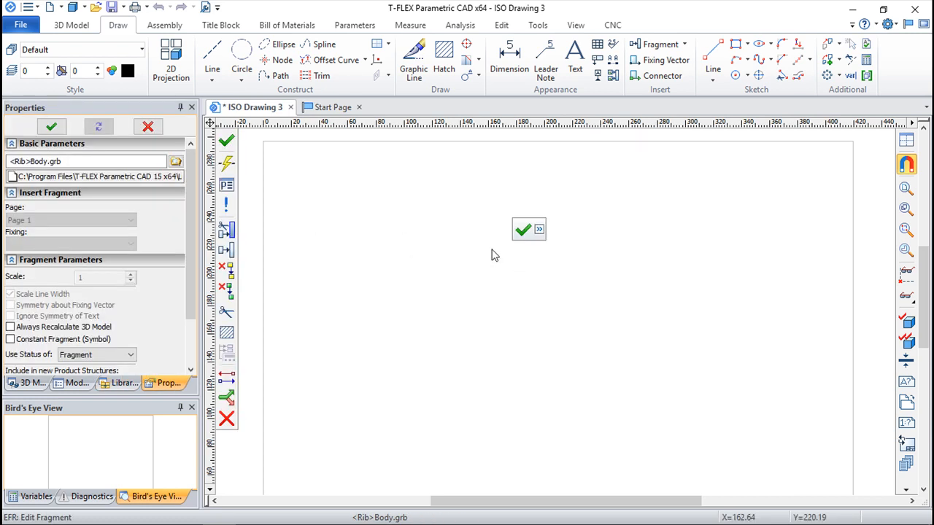
click(523, 234)
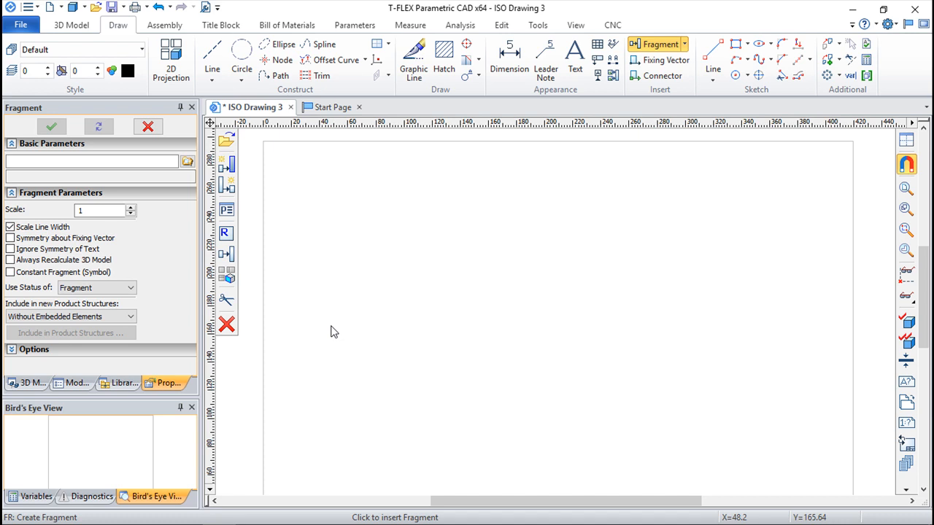
click(227, 324)
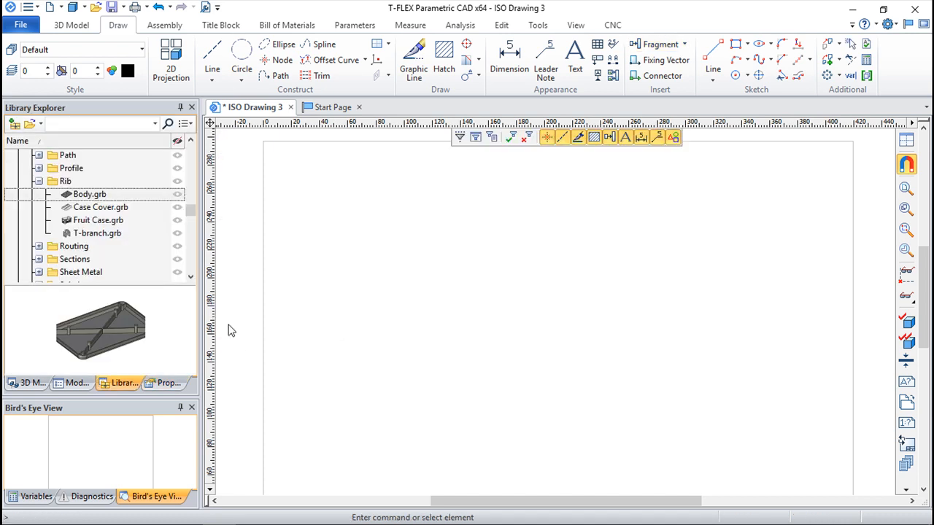
- Insert "Line parallel to line and tangent to ellipse.grb" from the 2D Design examples' Construction Lines folder as a fragment
drag(195, 211, 206, 153)
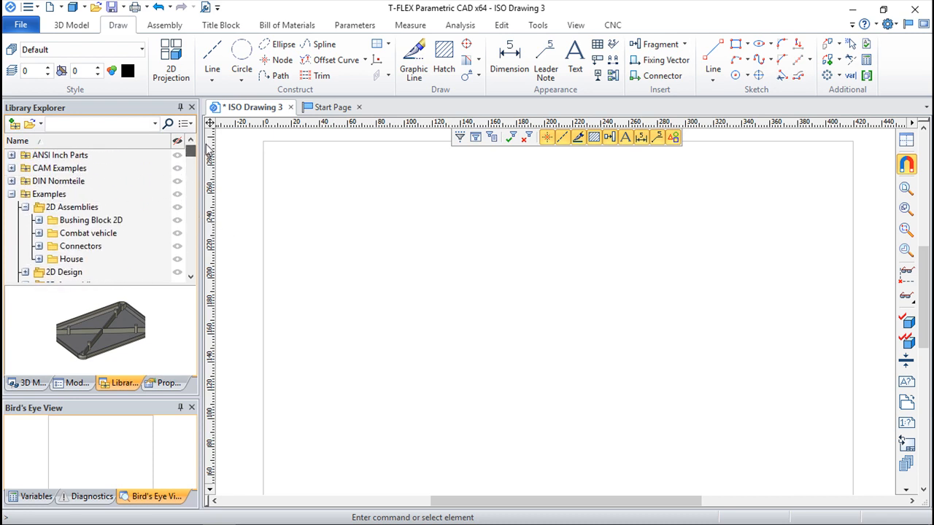
scroll(86, 223, down, 3)
scroll(85, 217, up, 1)
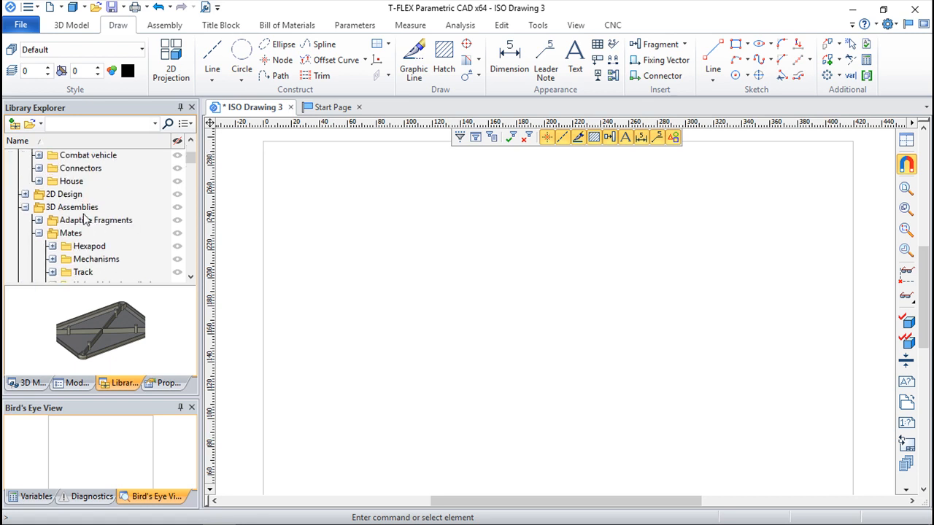
click(26, 194)
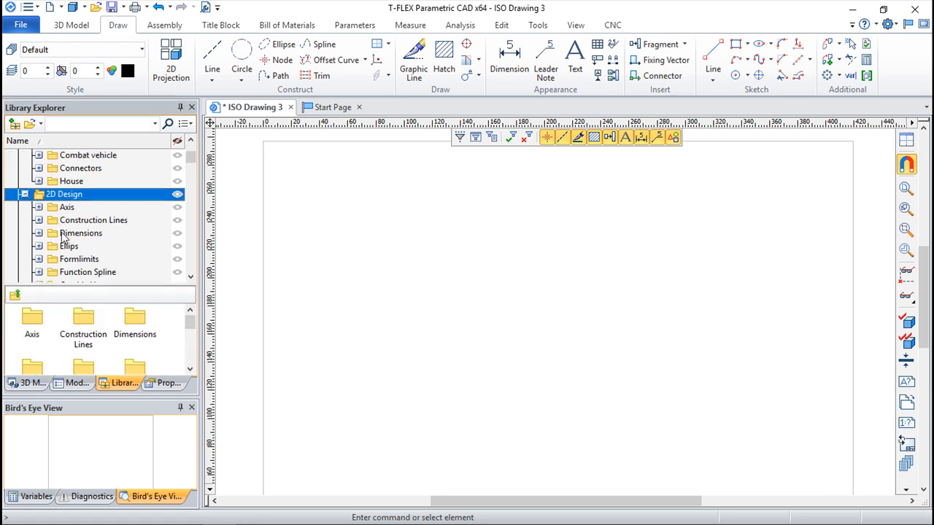
click(39, 221)
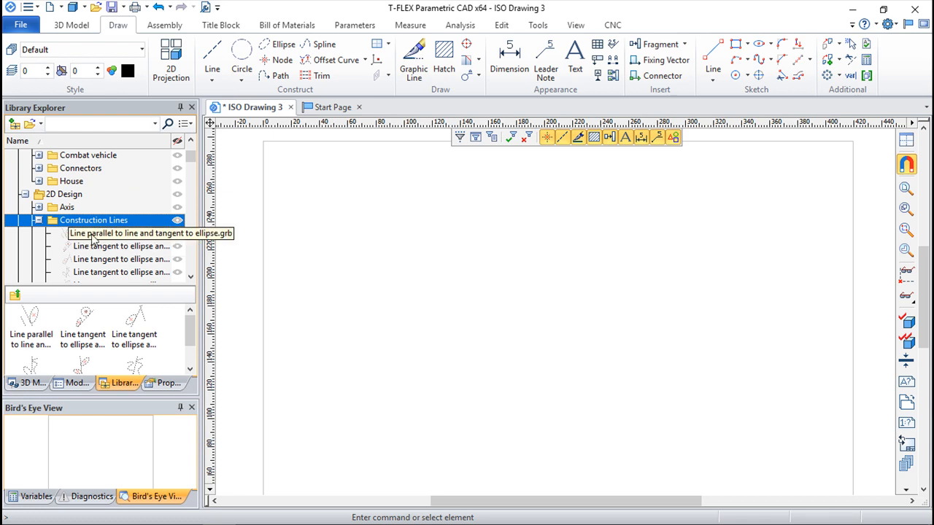
drag(93, 238, 518, 304)
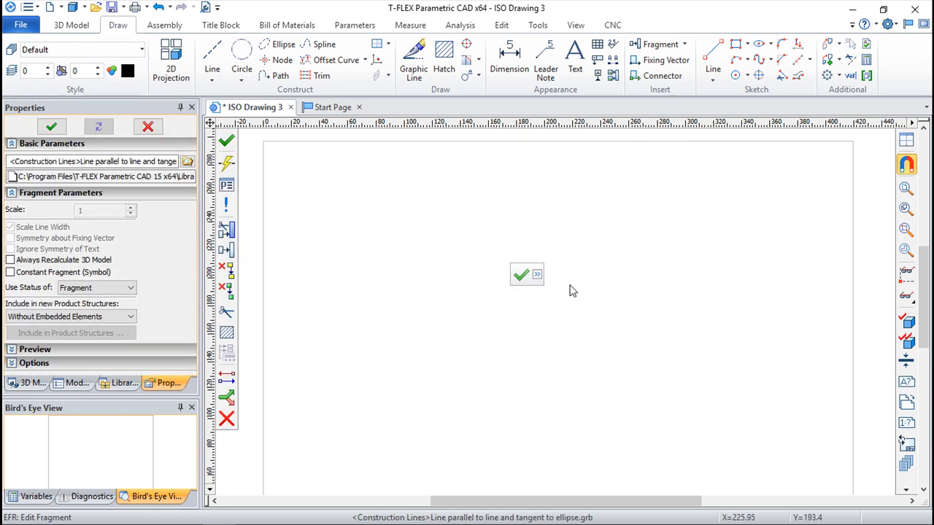
click(521, 275)
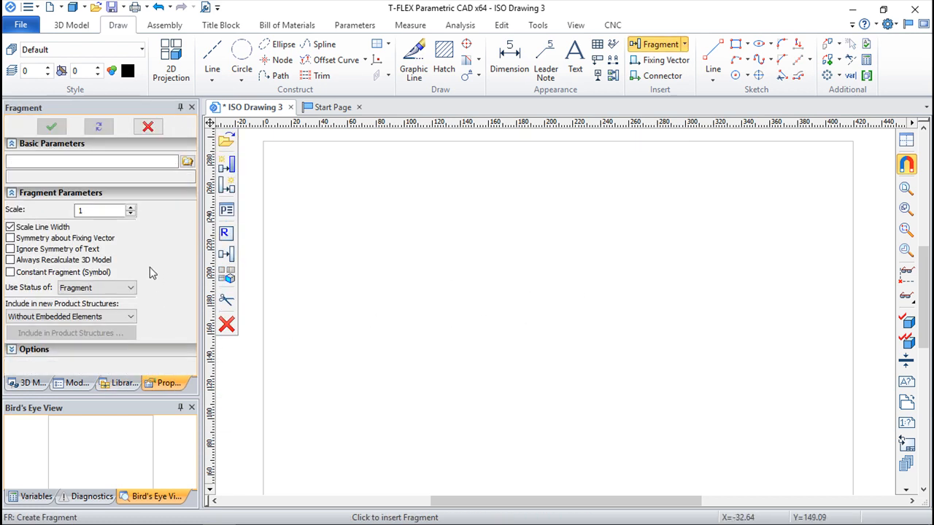
key(Escape)
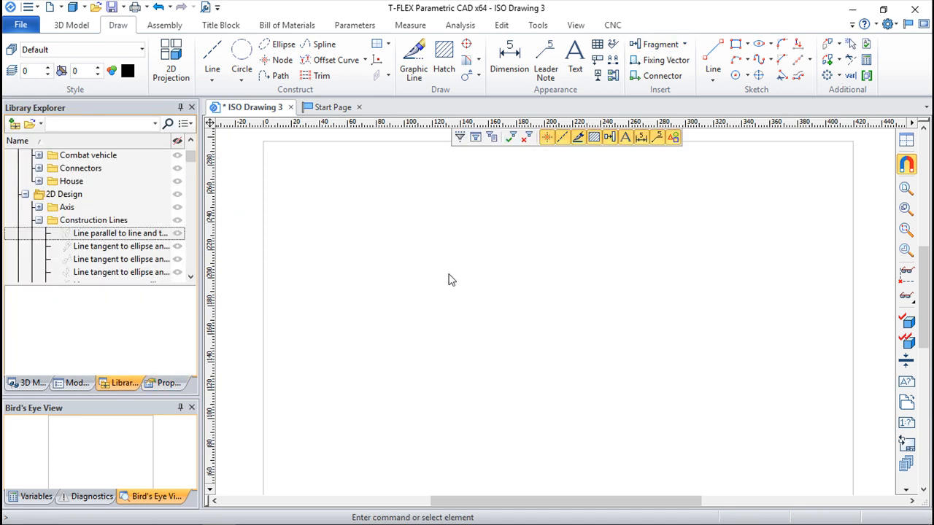
- Close the Bird's Eye View tool window
scroll(540, 340, down, 2)
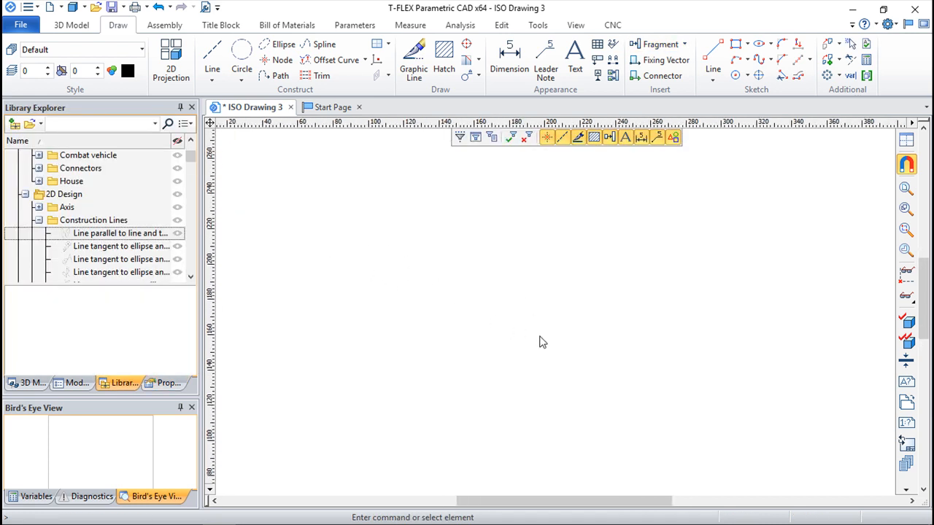
scroll(536, 345, up, 2)
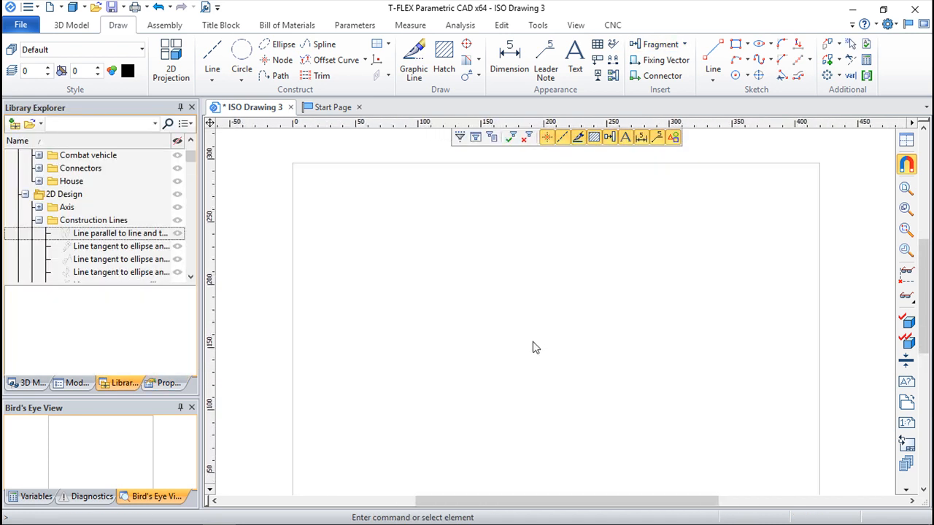
click(192, 408)
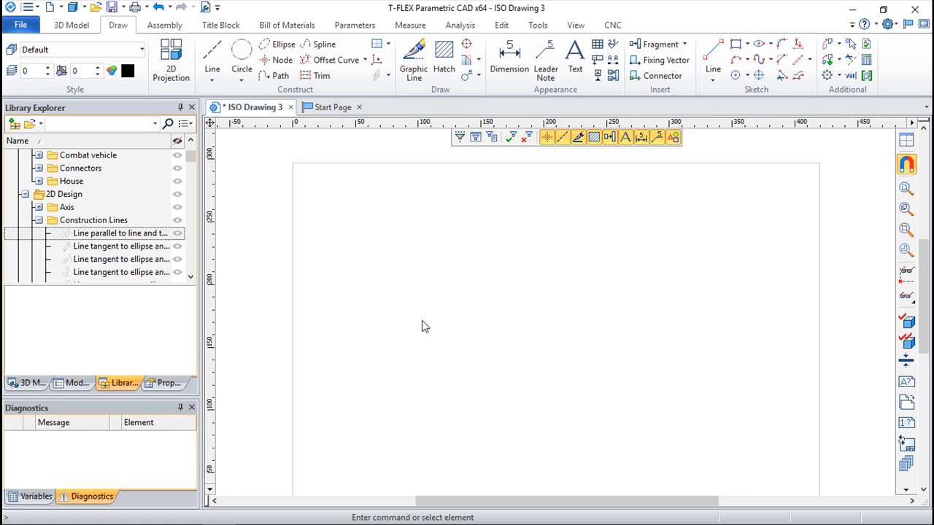
- Examine the options and Properties window contents for the construction Line and Circle commands and the sketch Line and Rectangle commands
middle_drag(605, 320, 607, 298)
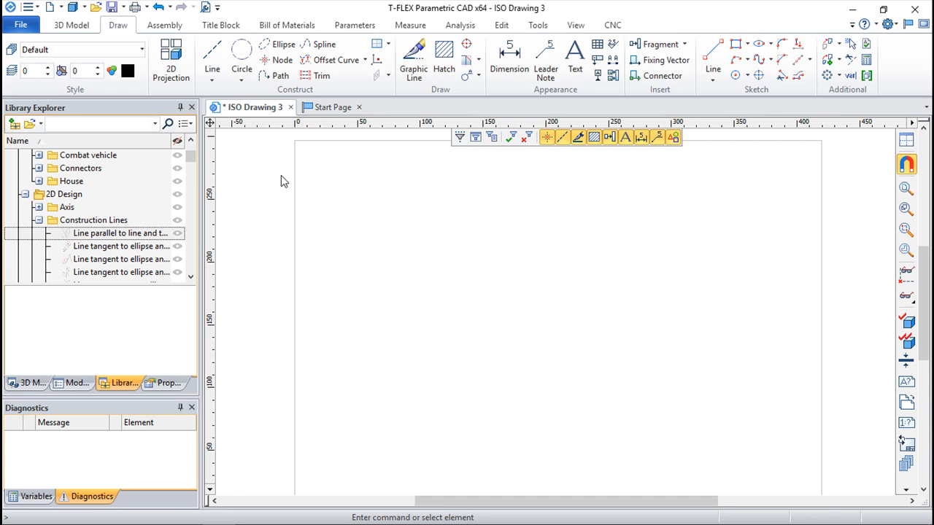
click(213, 60)
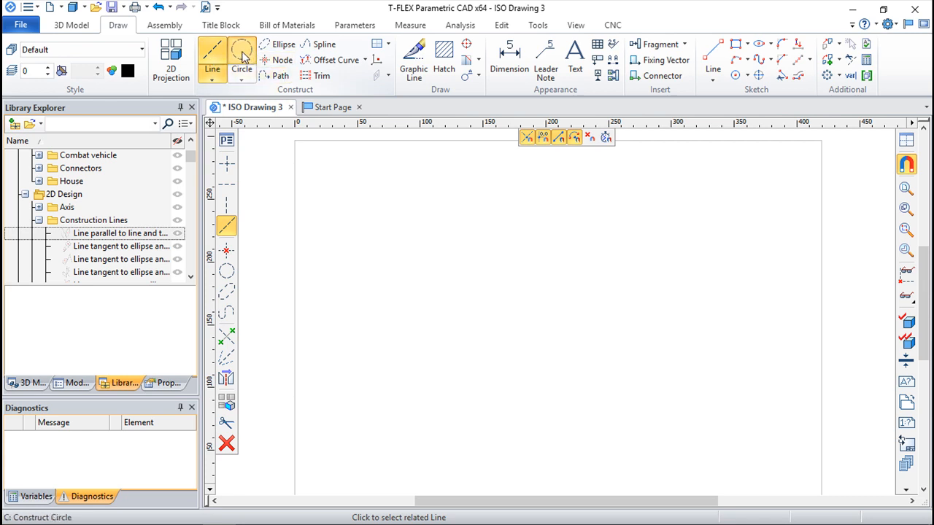
click(240, 50)
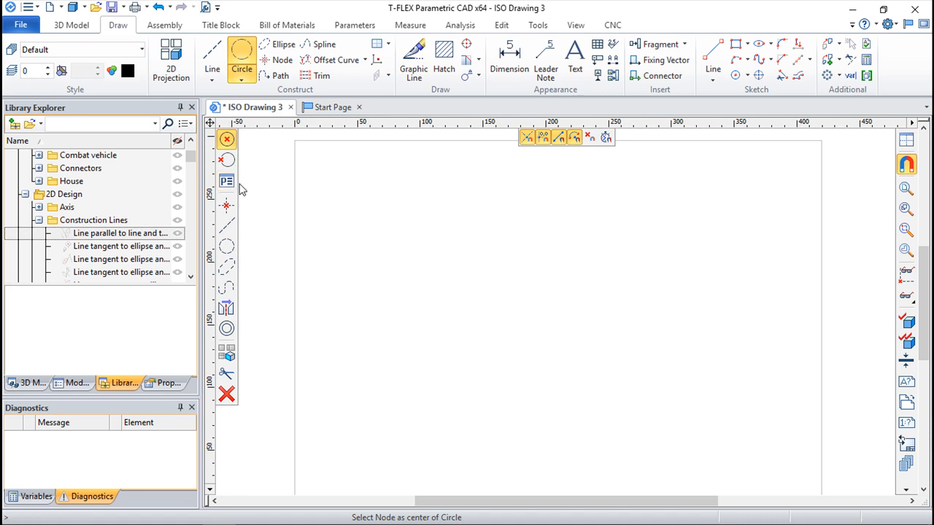
click(167, 385)
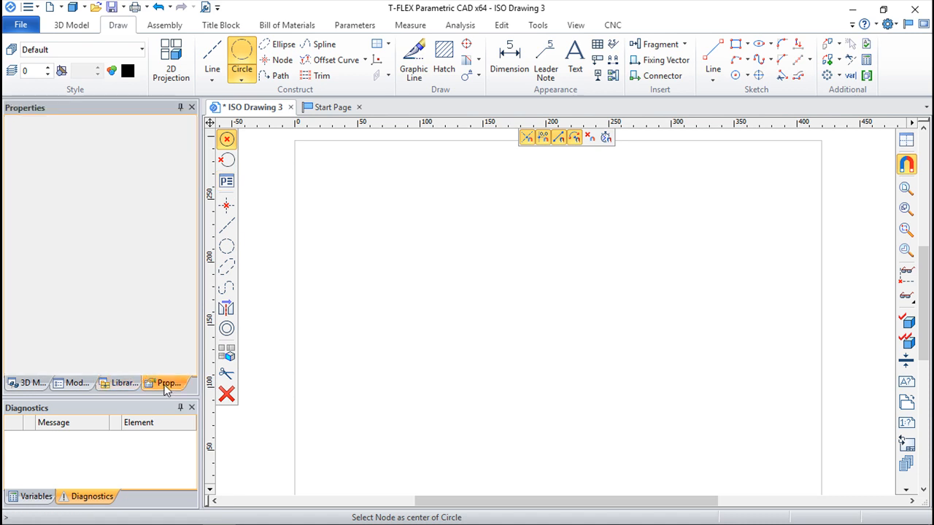
click(212, 60)
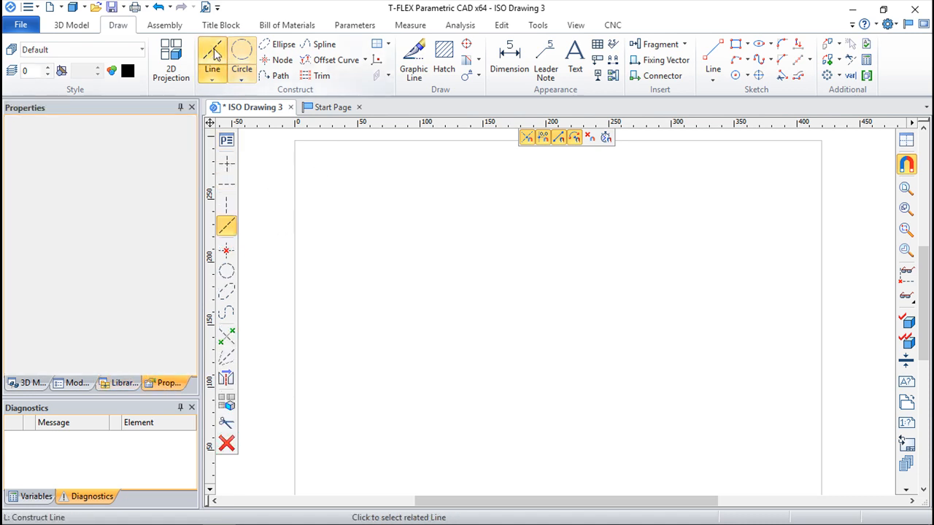
click(226, 187)
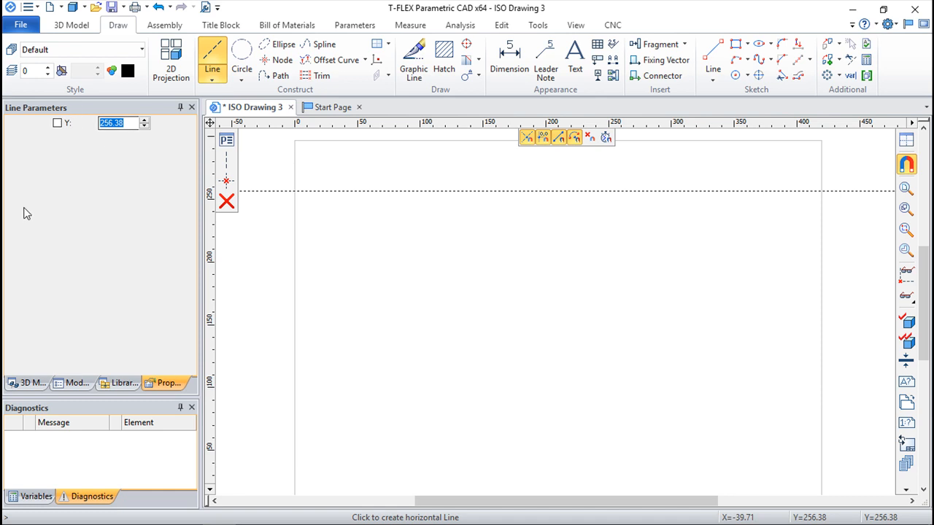
click(241, 51)
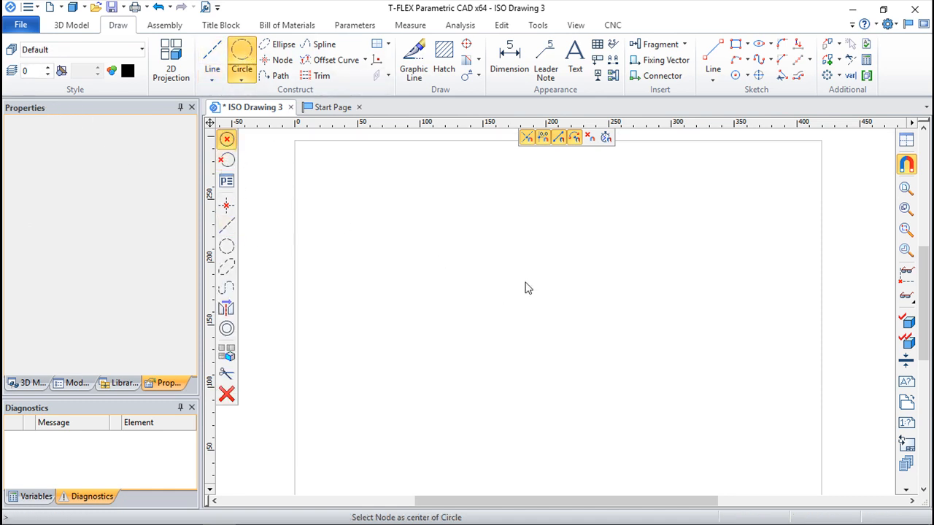
click(710, 52)
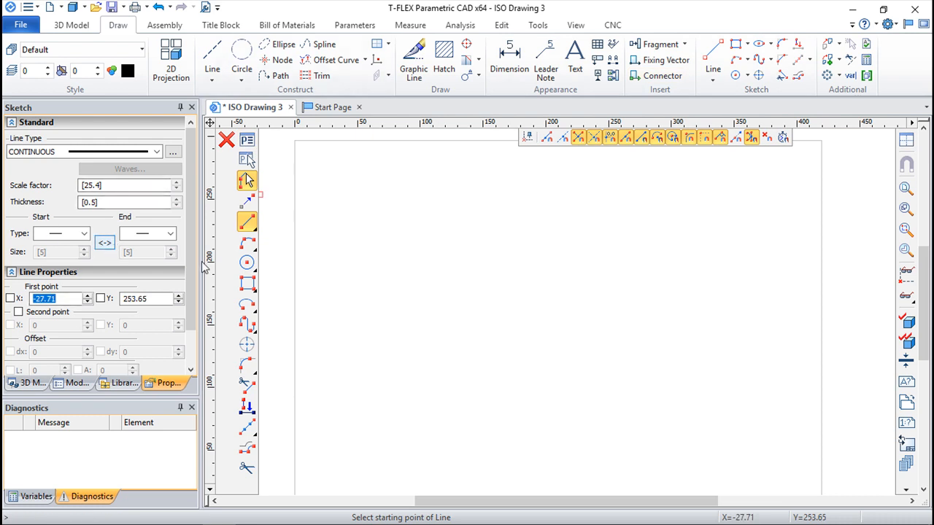
click(738, 47)
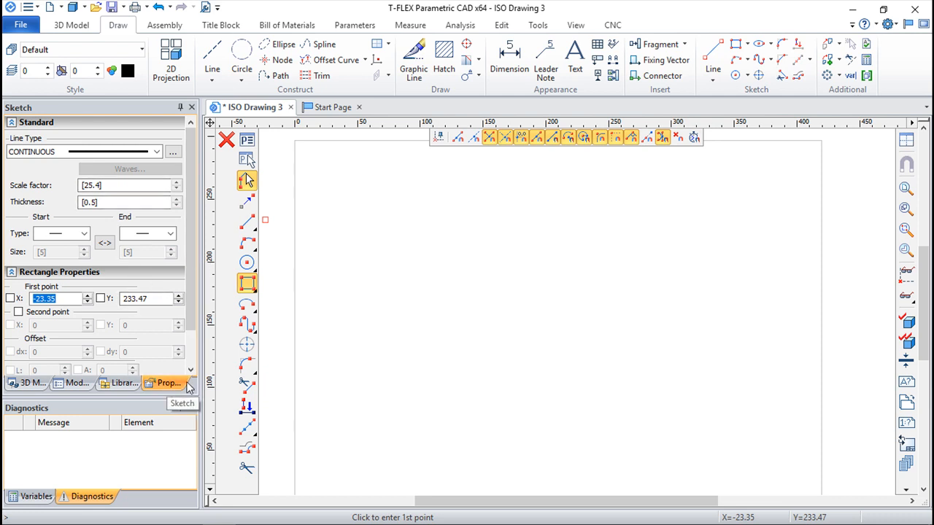
- Review the construction Line and Circle options, including node selection and the concentric circle, and leave the command without constructing anything
click(211, 54)
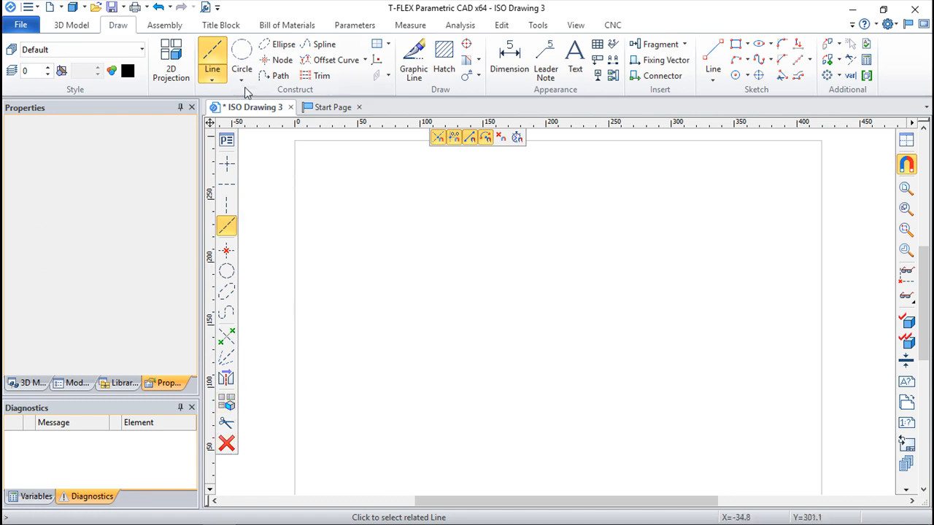
click(244, 57)
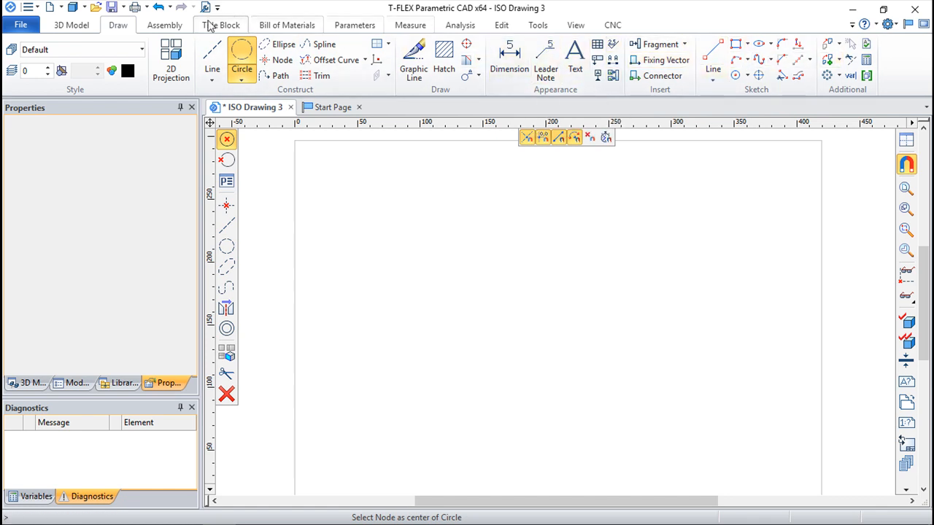
click(172, 25)
click(118, 27)
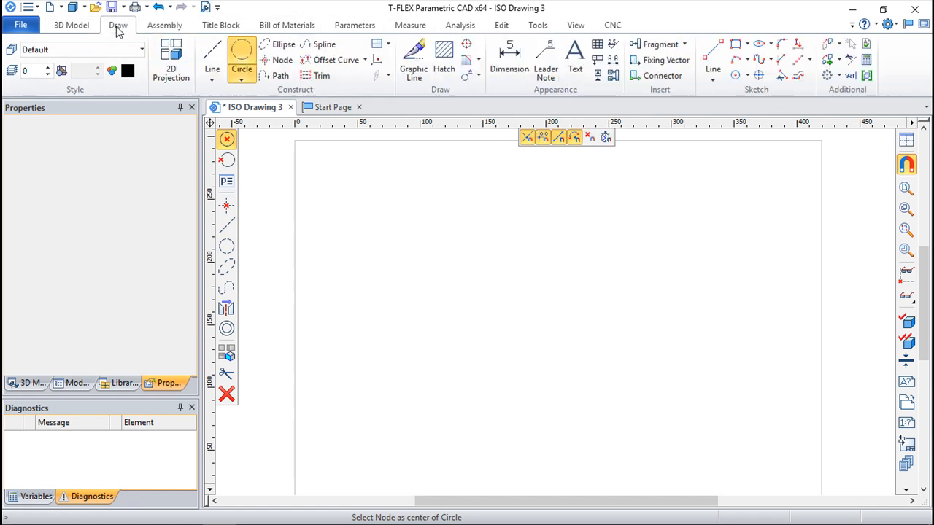
click(226, 205)
click(226, 328)
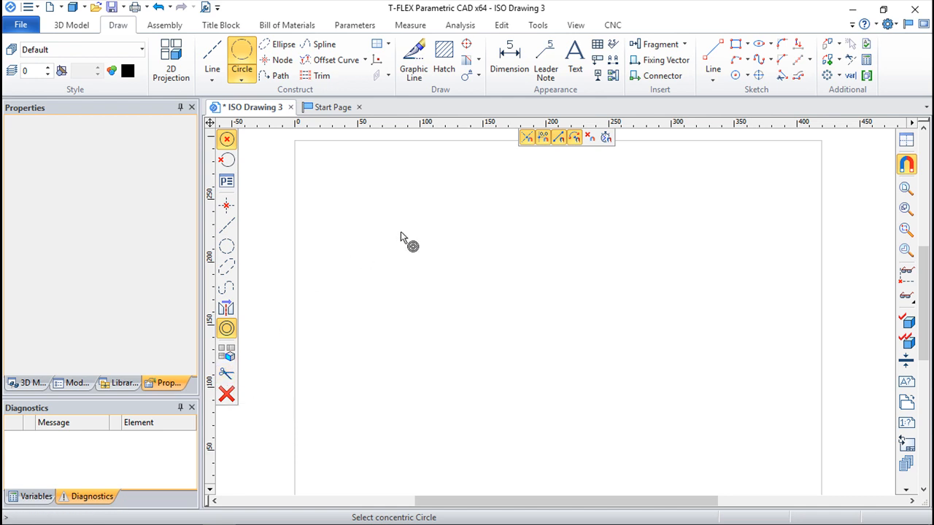
key(Escape)
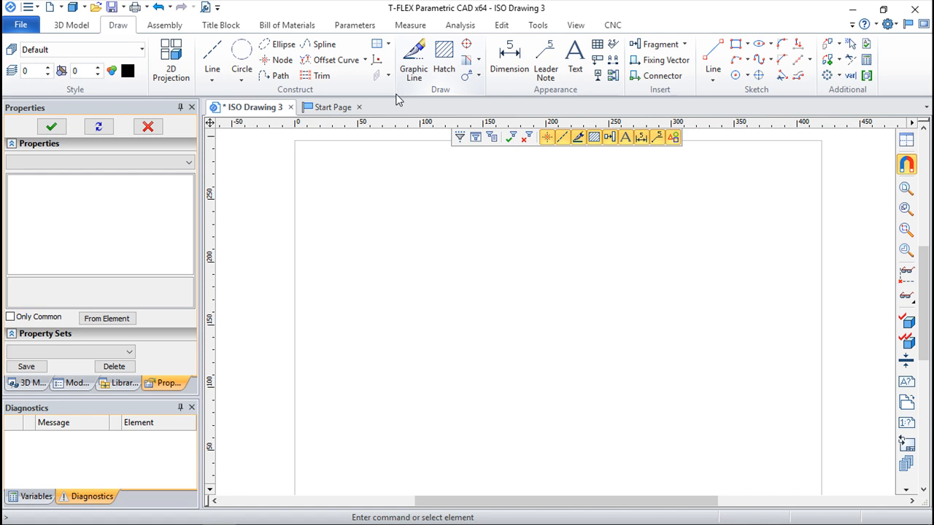
- Construct crossing horizontal and vertical lines with a node near the page centre, the horizontal one at about Y=164
click(212, 56)
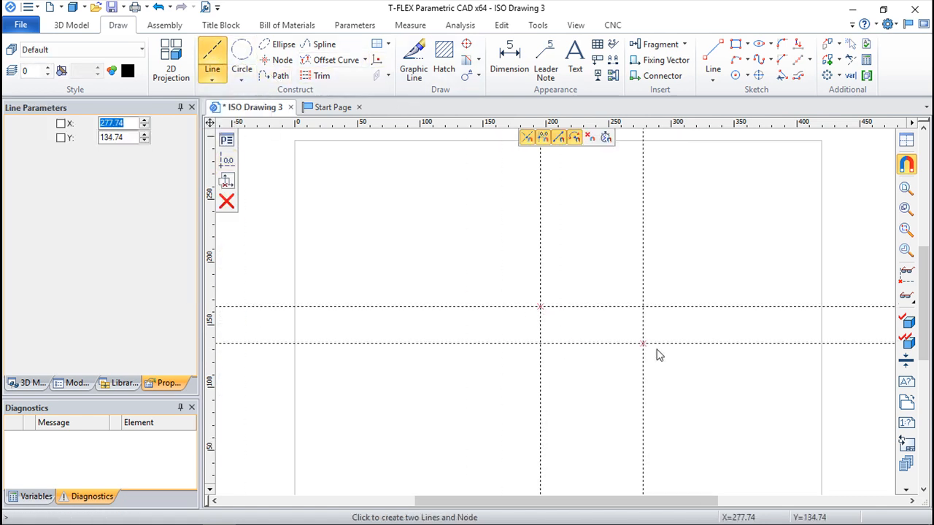
right_click(660, 368)
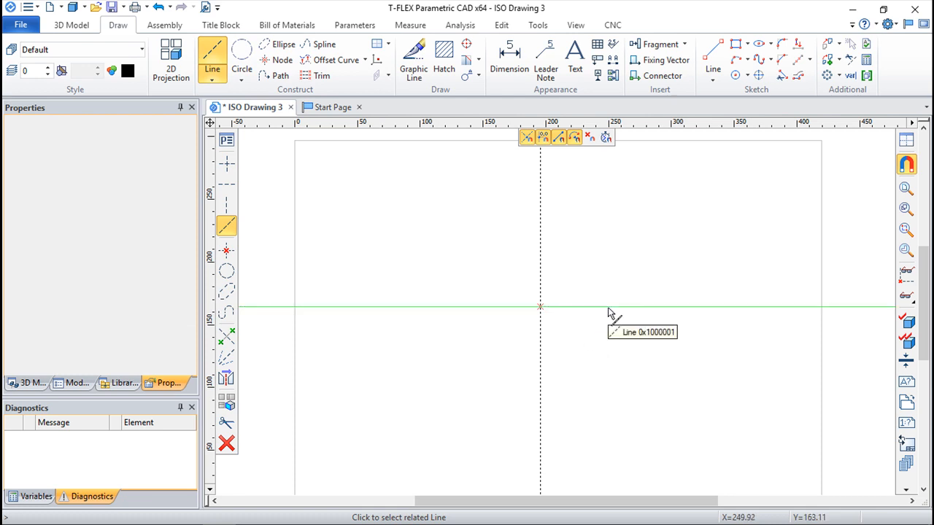
key(Escape)
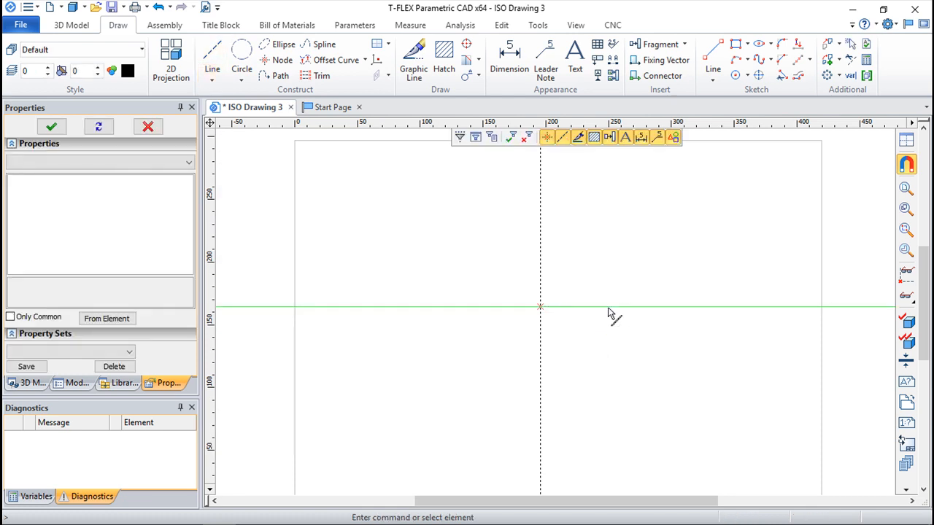
- Inspect the horizontal construction line's element information, highlight the line in the drawing and try editing its position
right_click(608, 313)
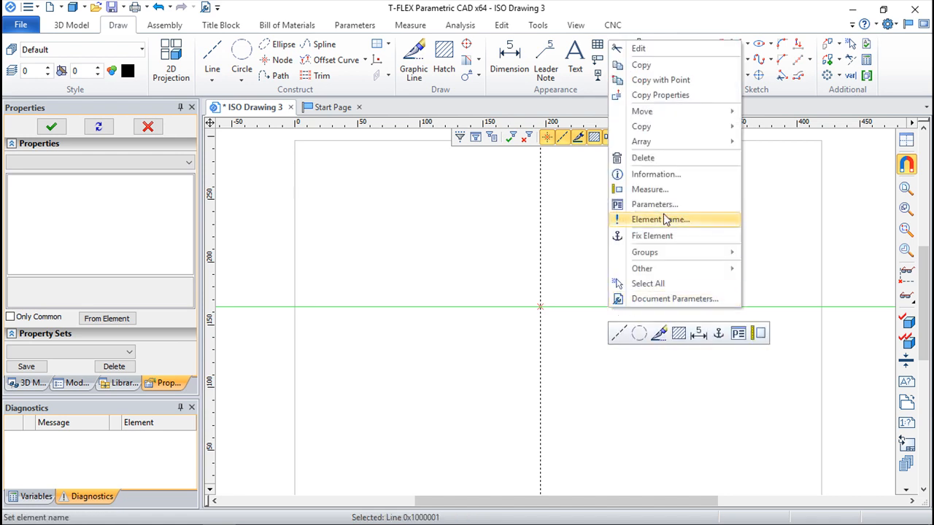
click(664, 175)
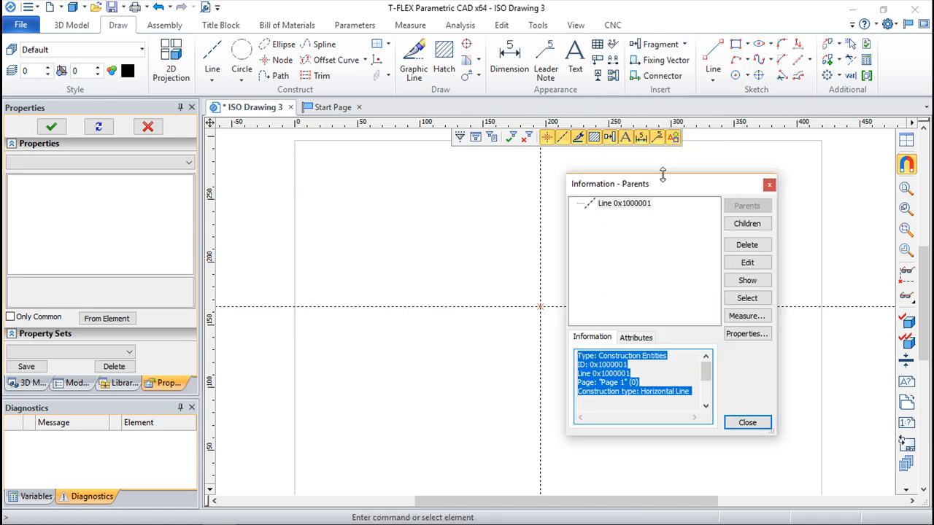
click(754, 280)
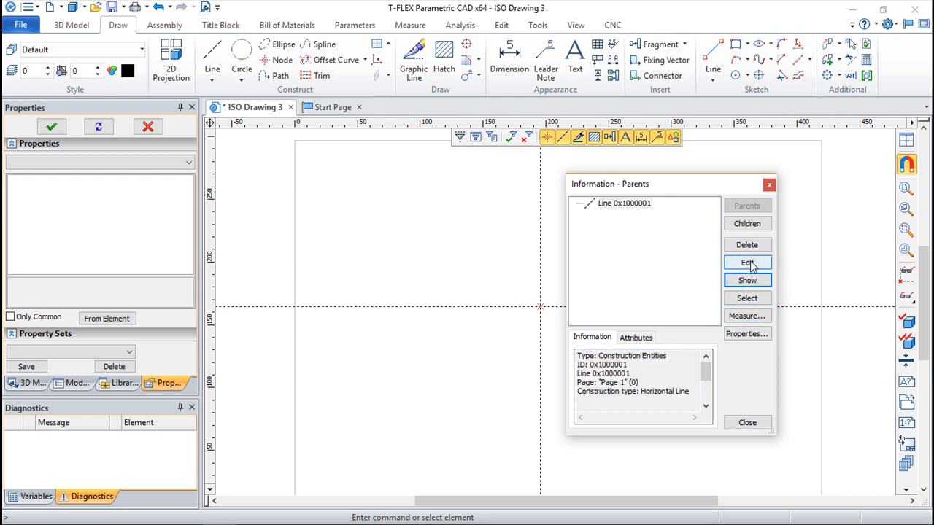
click(750, 263)
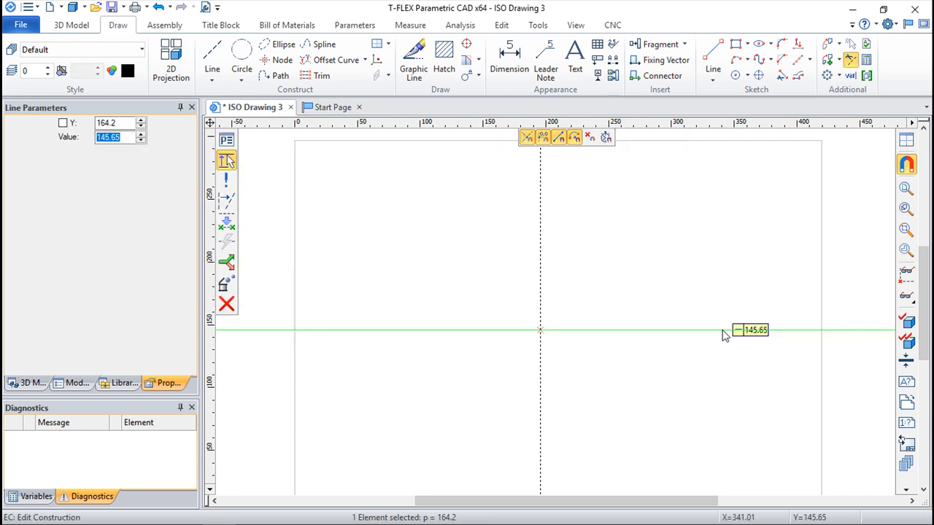
key(Escape)
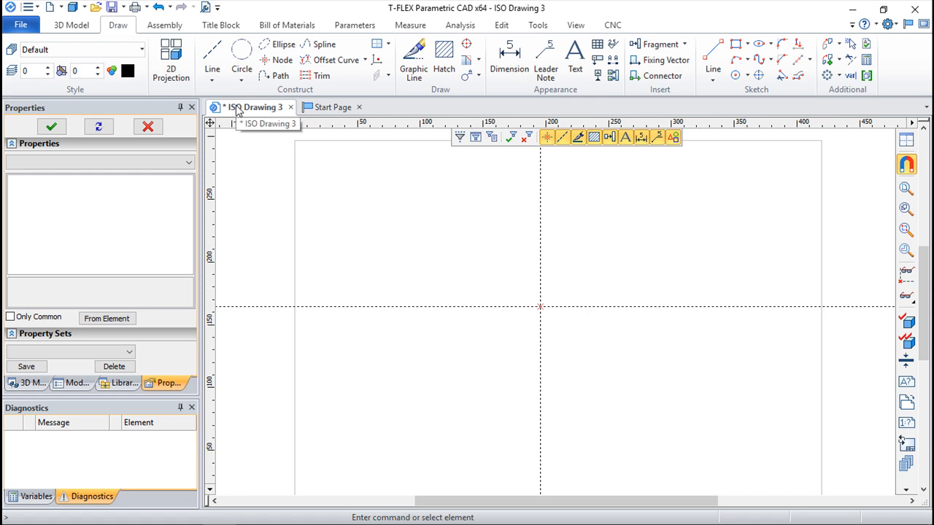
- Create another ISO Drawing from the Start Page, compare its model elements with ISO Drawing 3 and return to ISO Drawing 3
click(331, 109)
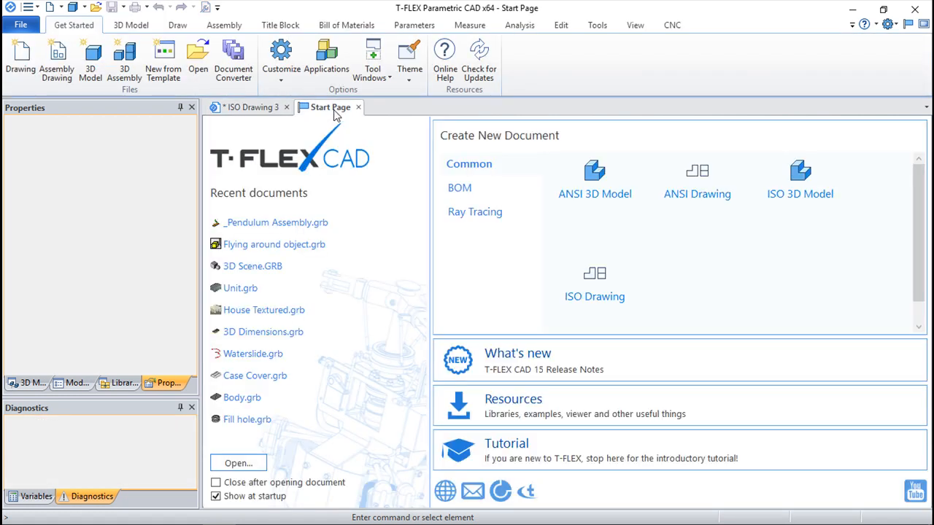
click(602, 299)
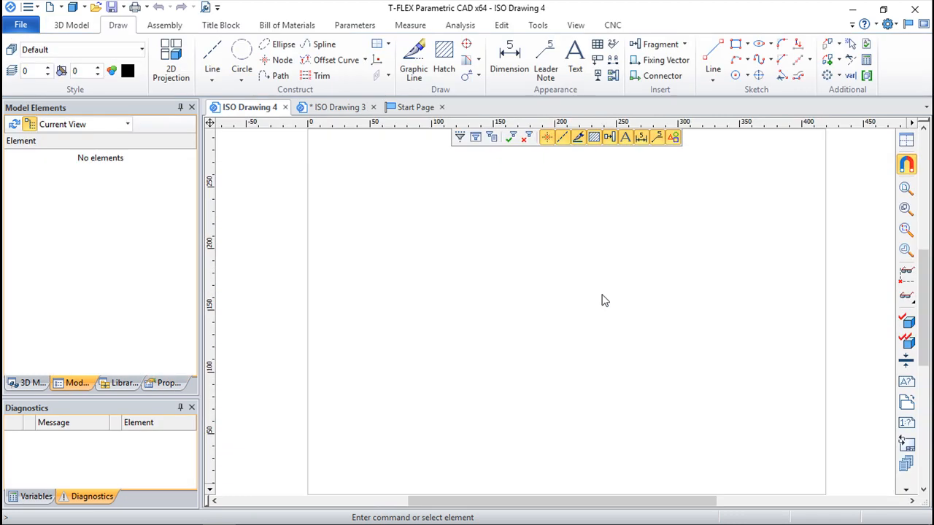
click(330, 109)
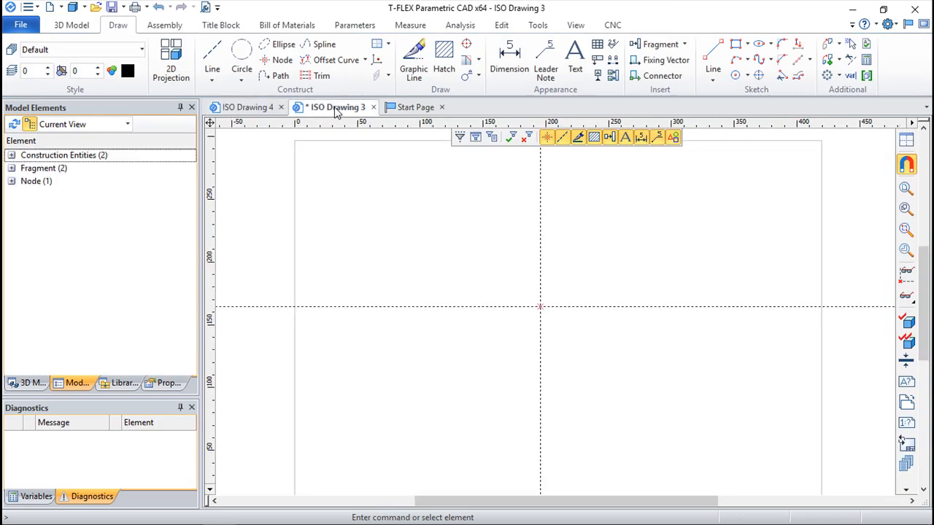
click(248, 108)
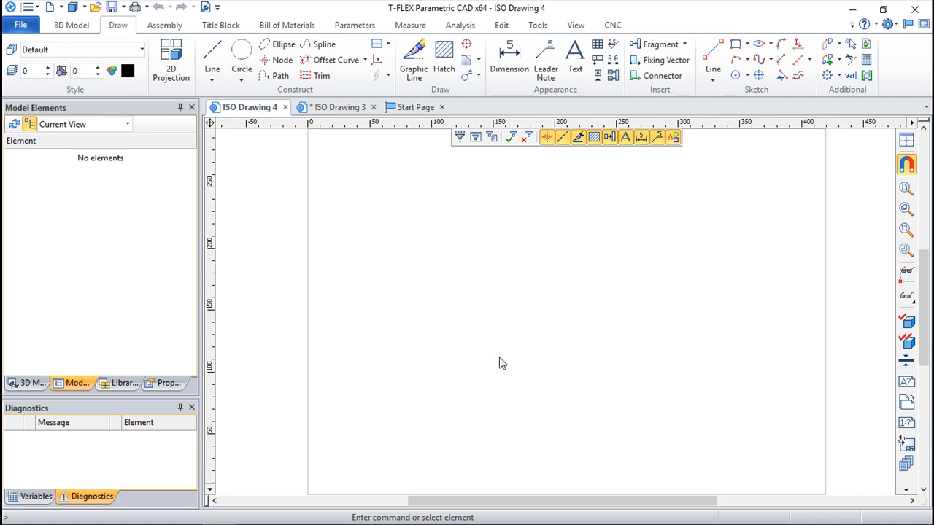
click(330, 109)
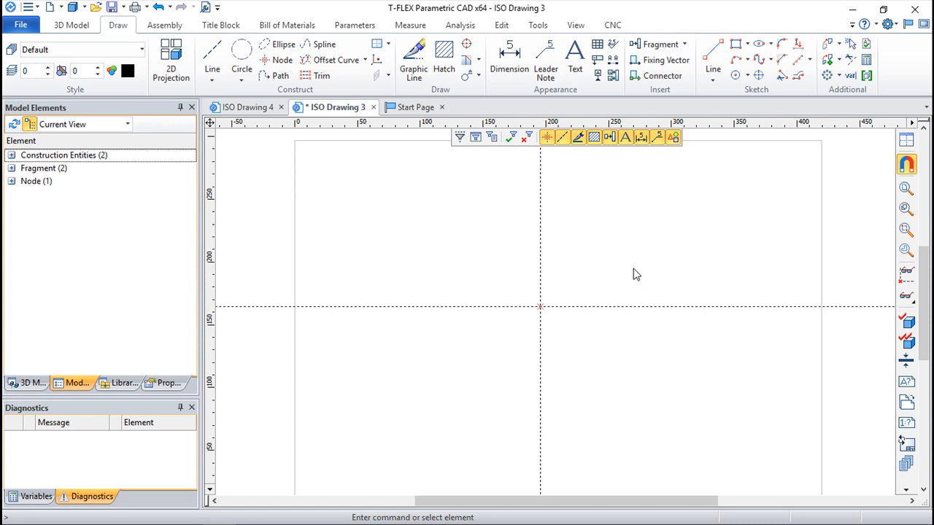
- Move the vertical construction line slightly to the right and construct a parallel line on each side of it
click(543, 273)
click(576, 293)
click(211, 56)
click(576, 251)
click(472, 264)
click(728, 312)
right_click(654, 321)
- Construct two lines parallel to the horizontal construction line, one above it and one below it
click(648, 307)
click(641, 230)
click(660, 422)
right_click(665, 357)
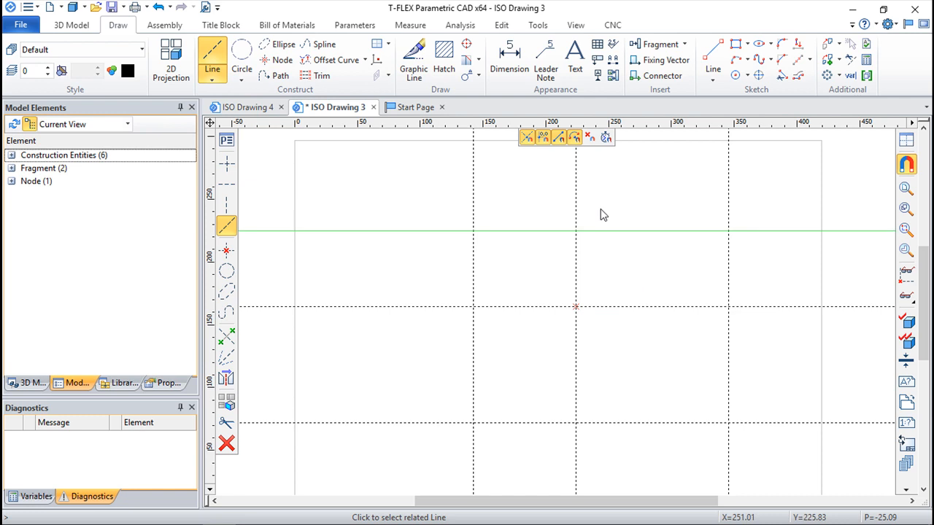
- Draw a continuous graphic line from the lower-left to the upper-right intersection of the outer construction lines
click(412, 64)
click(473, 423)
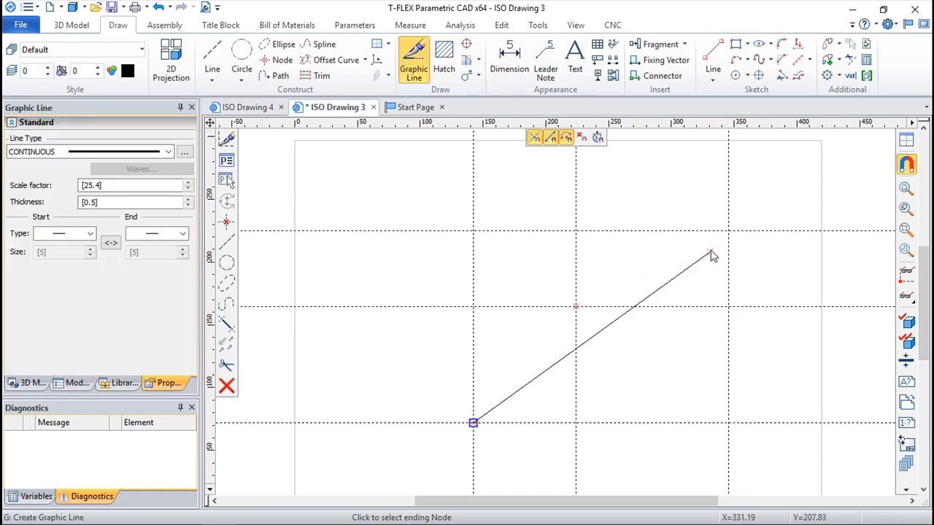
click(727, 231)
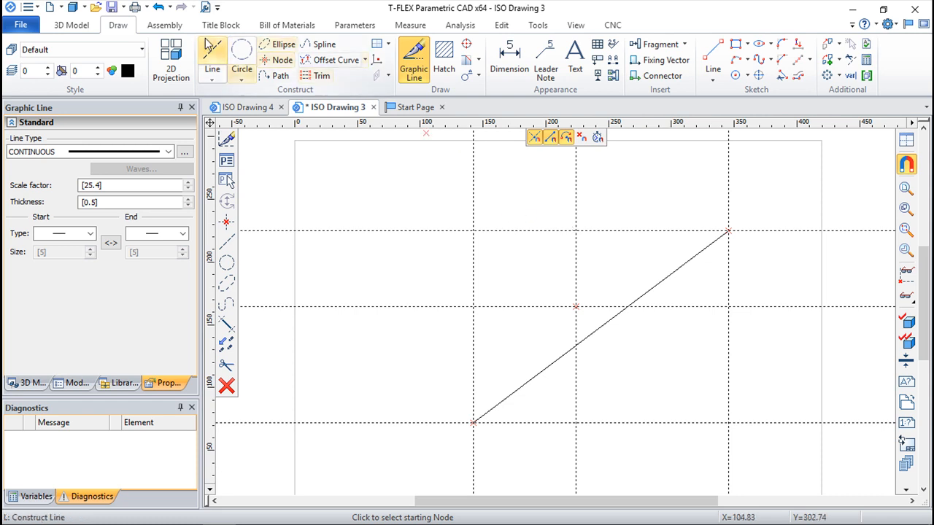
- Compare the options of the construction Line, Graphic Line and sketch Circle commands, leaving each without drawing anything
click(213, 57)
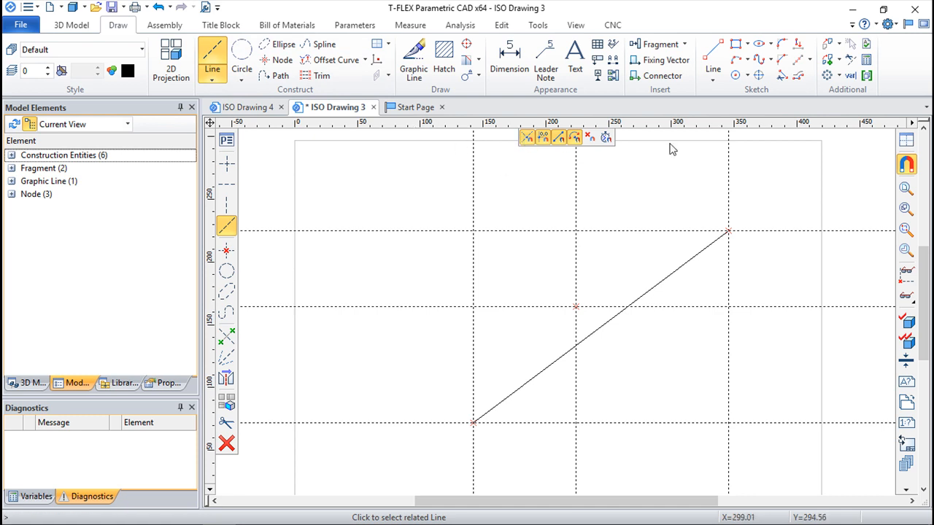
click(413, 58)
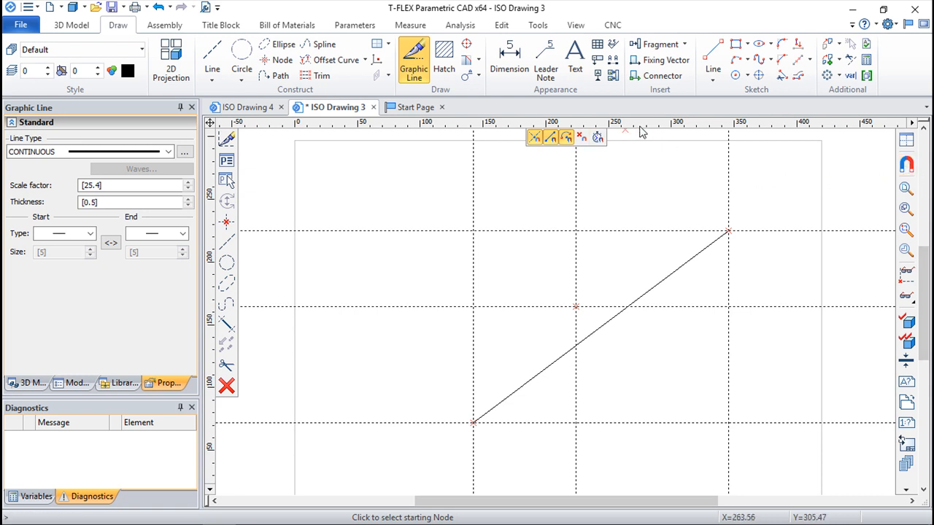
click(735, 75)
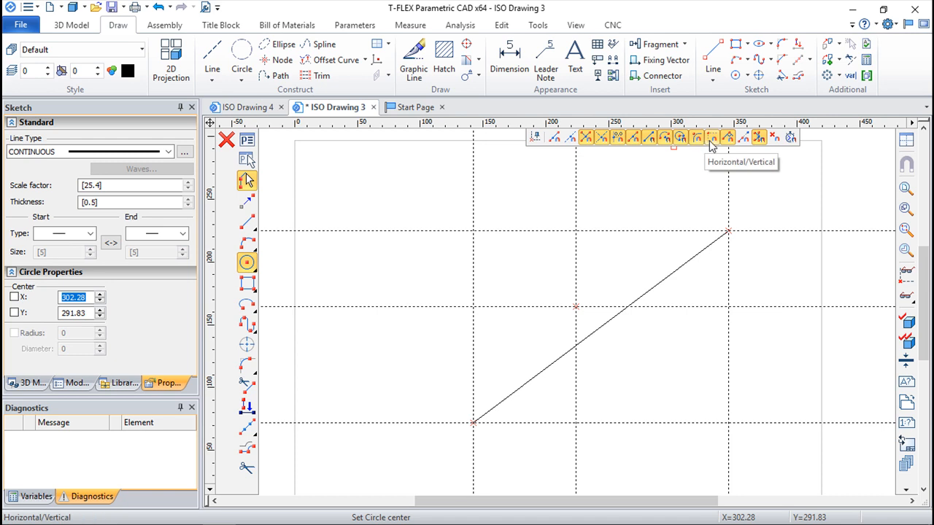
click(226, 139)
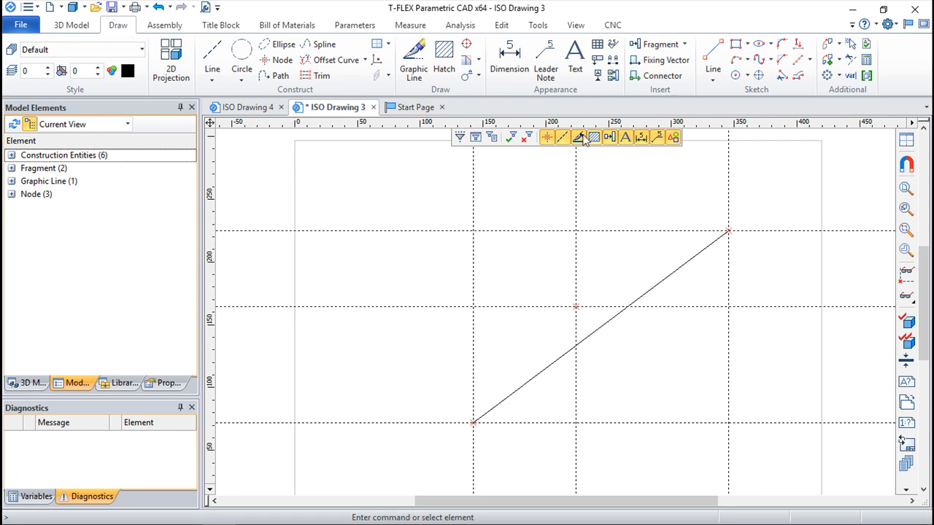
- Review the drawing's grid properties and accept the existing settings
click(501, 26)
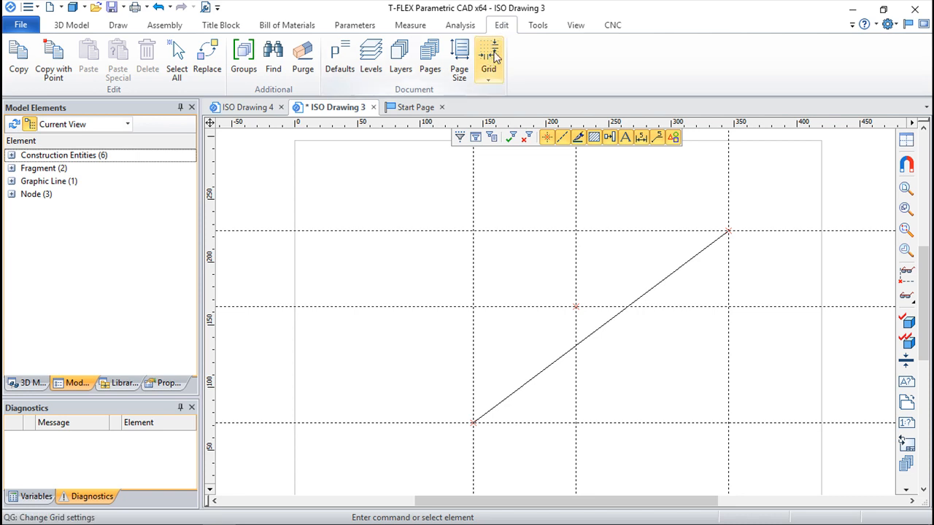
click(489, 57)
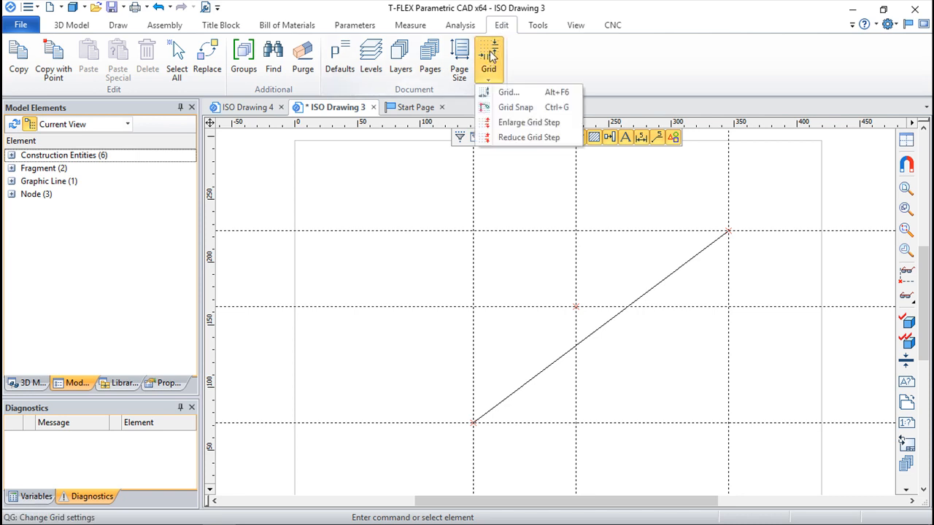
click(504, 92)
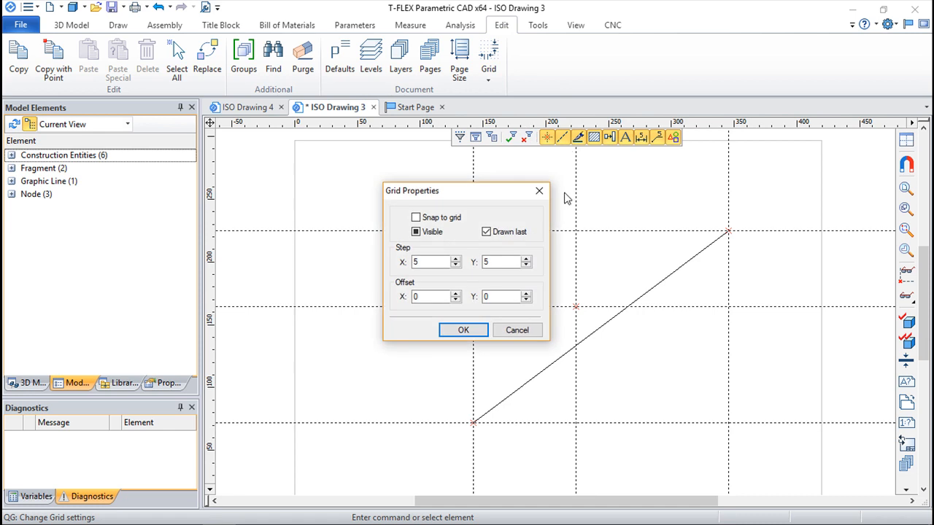
click(465, 330)
scroll(473, 302, down, 5)
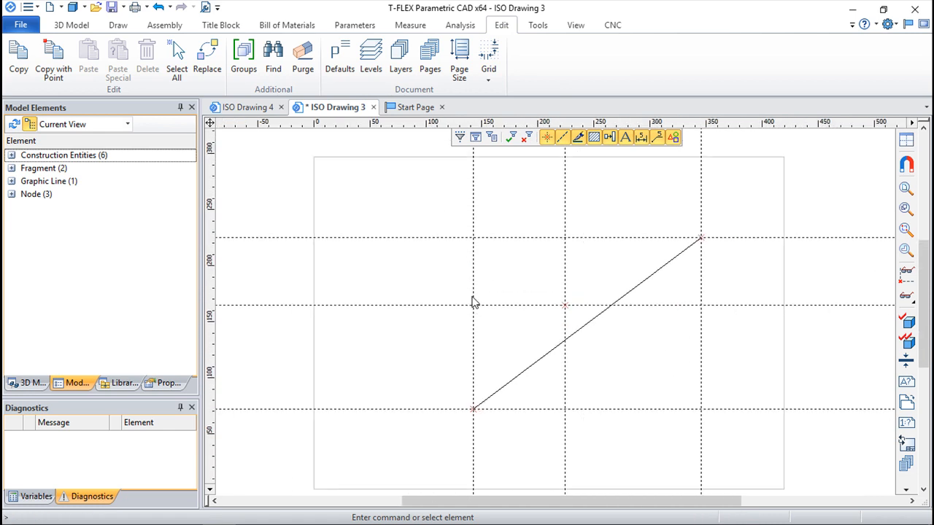
scroll(473, 302, up, 10)
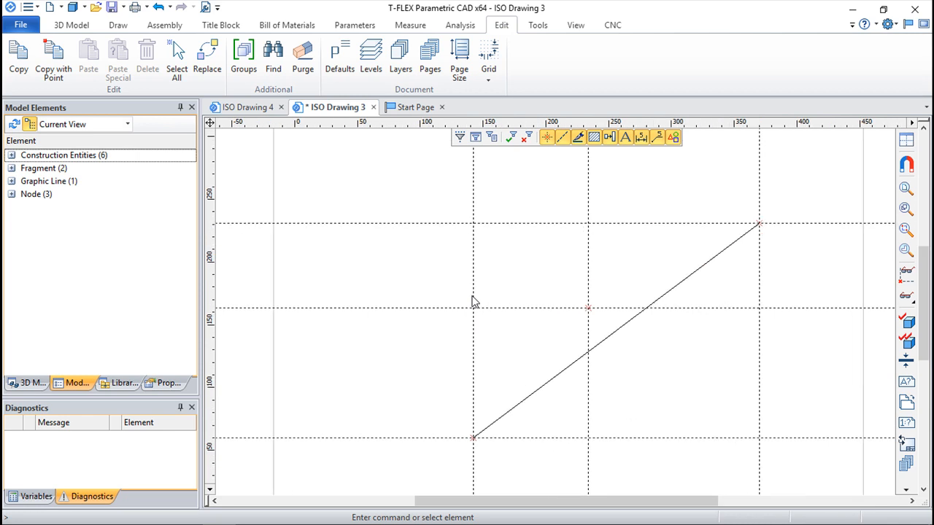
scroll(473, 302, down, 2)
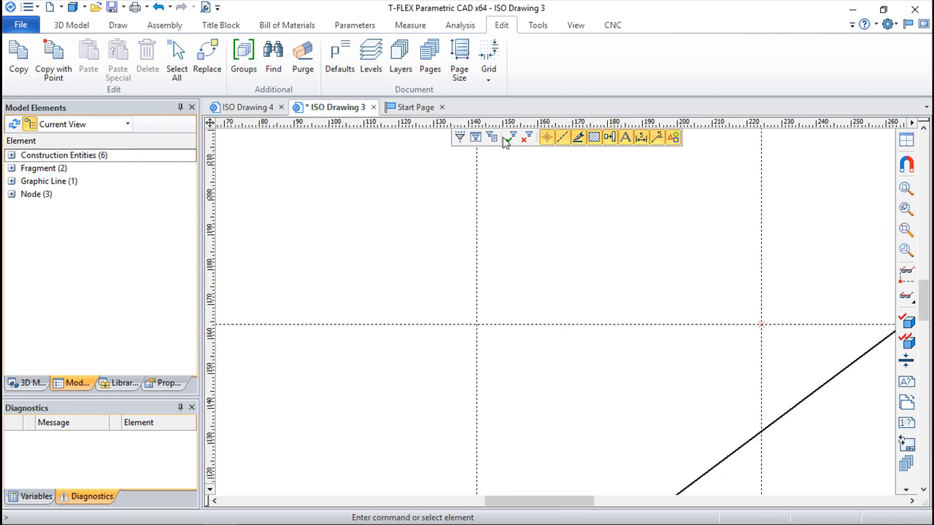
- Turn on Snap to grid in the drawing's grid properties
click(487, 59)
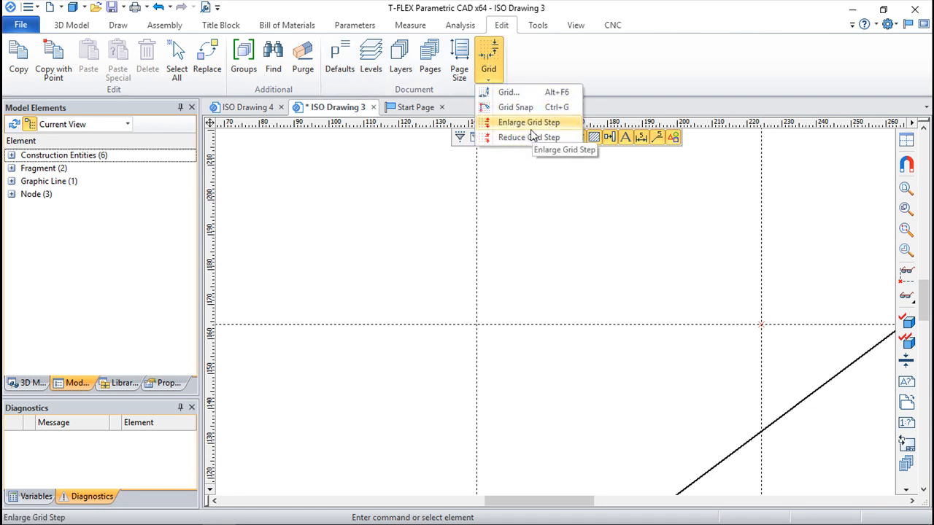
click(507, 93)
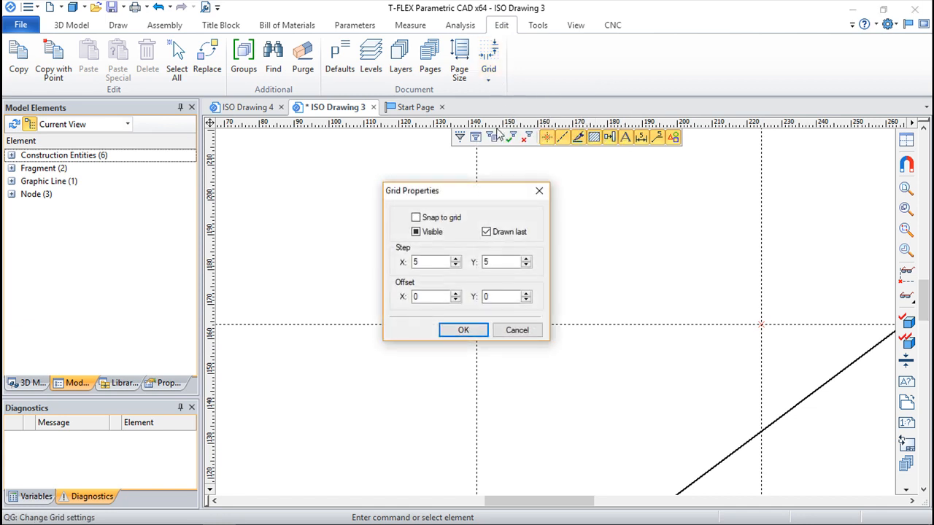
click(416, 218)
click(461, 330)
scroll(460, 328, down, 2)
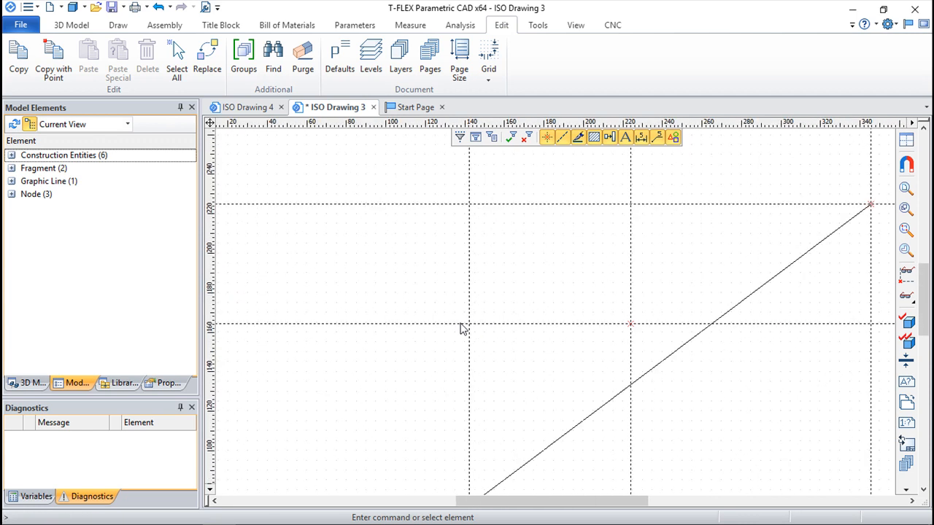
scroll(460, 329, down, 3)
scroll(460, 329, up, 2)
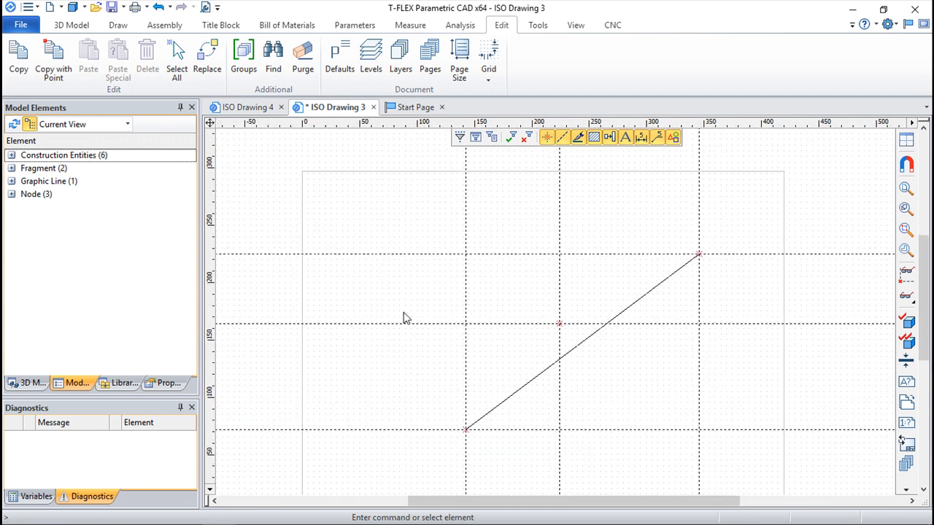
scroll(402, 309, up, 1)
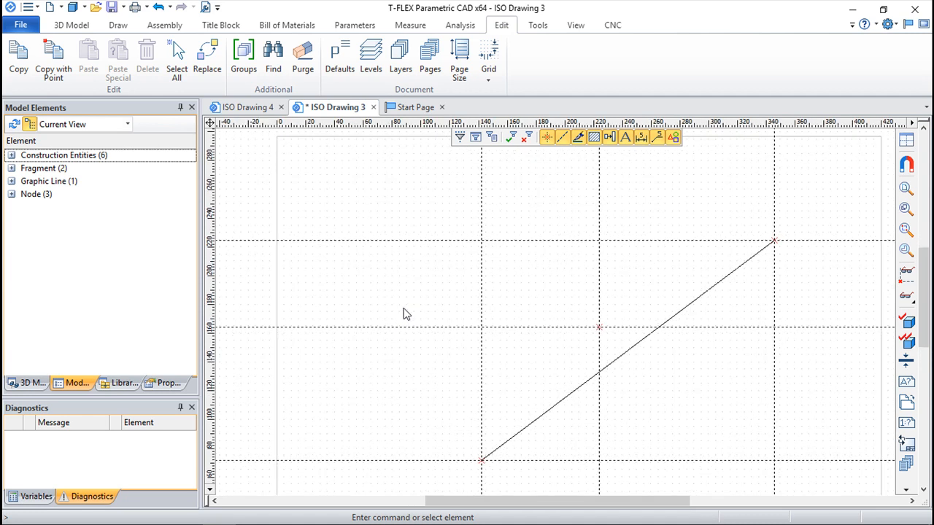
scroll(402, 309, up, 2)
scroll(406, 314, up, 1)
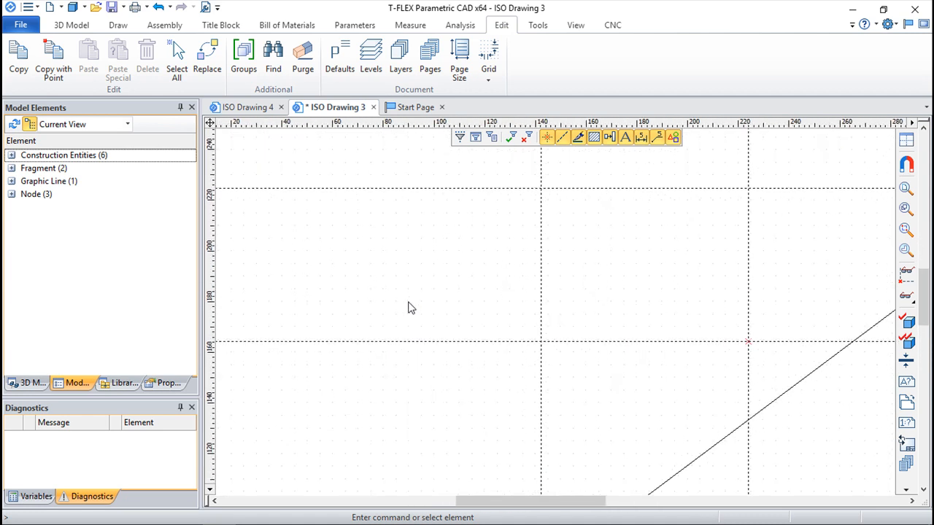
- Turn off grid snap for the drawing
click(489, 52)
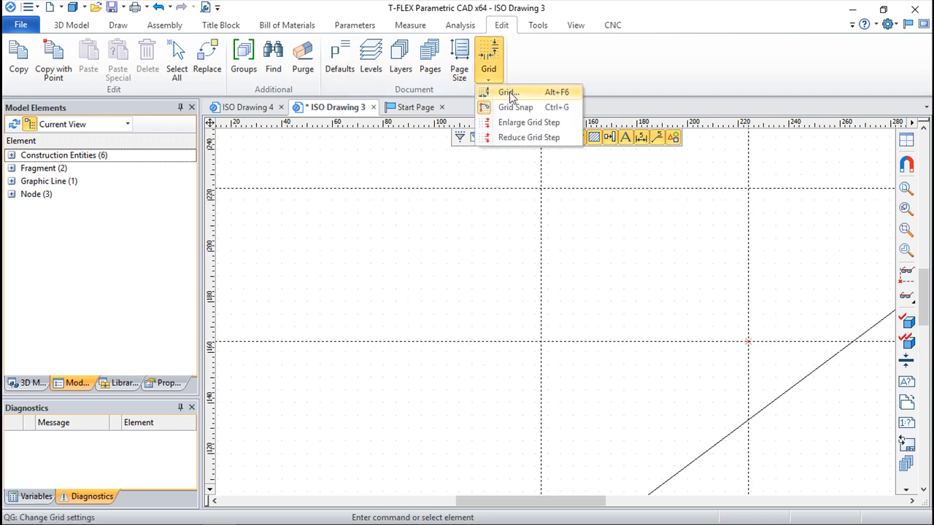
click(508, 110)
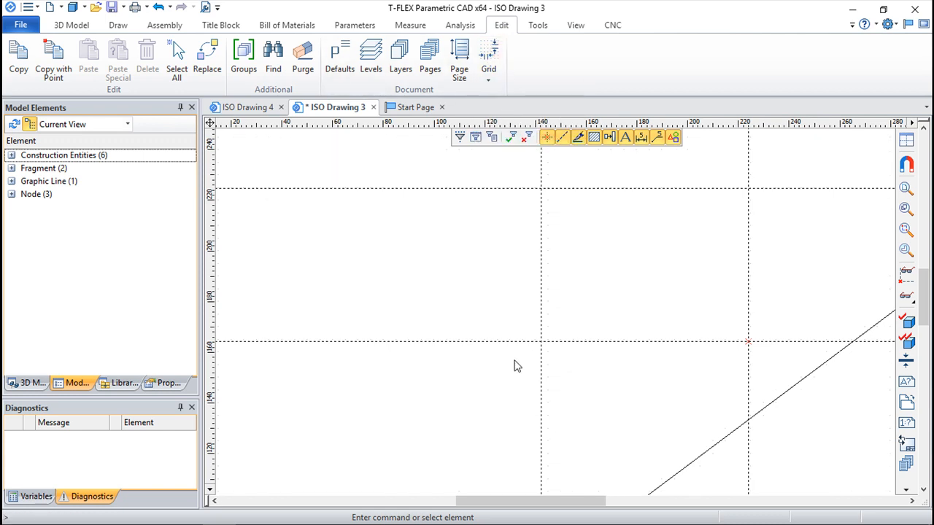
scroll(514, 365, up, 3)
scroll(513, 366, down, 6)
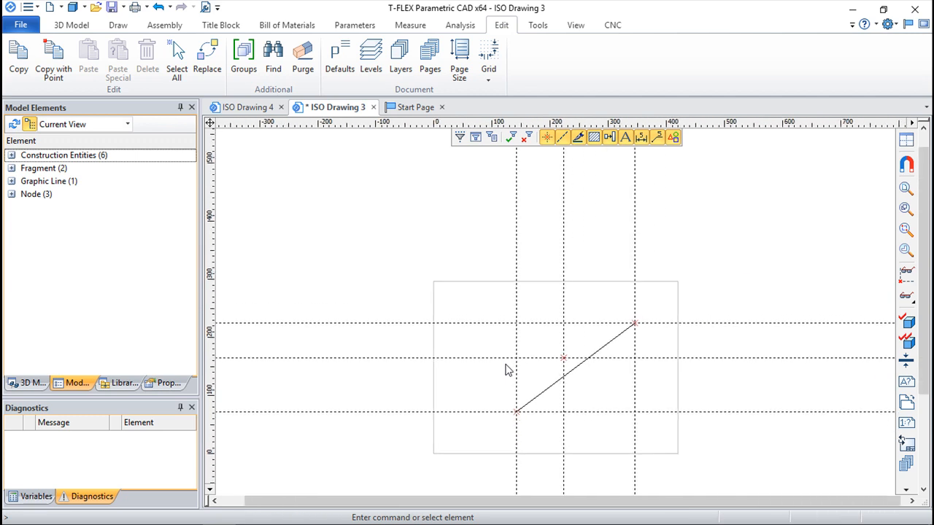
scroll(503, 364, up, 6)
scroll(502, 365, down, 3)
mouse_move(501, 363)
middle_down()
mouse_move(493, 329)
mouse_move(541, 303)
middle_up()
scroll(486, 331, down, 1)
scroll(487, 331, up, 3)
middle_drag(487, 335, 486, 346)
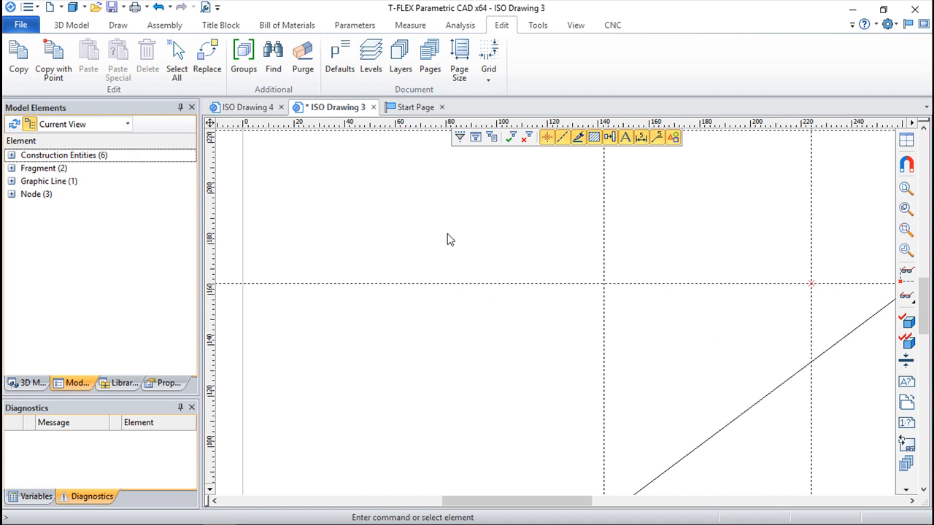
- Examine the Show/Hide options for drawing elements without applying any of them
click(117, 25)
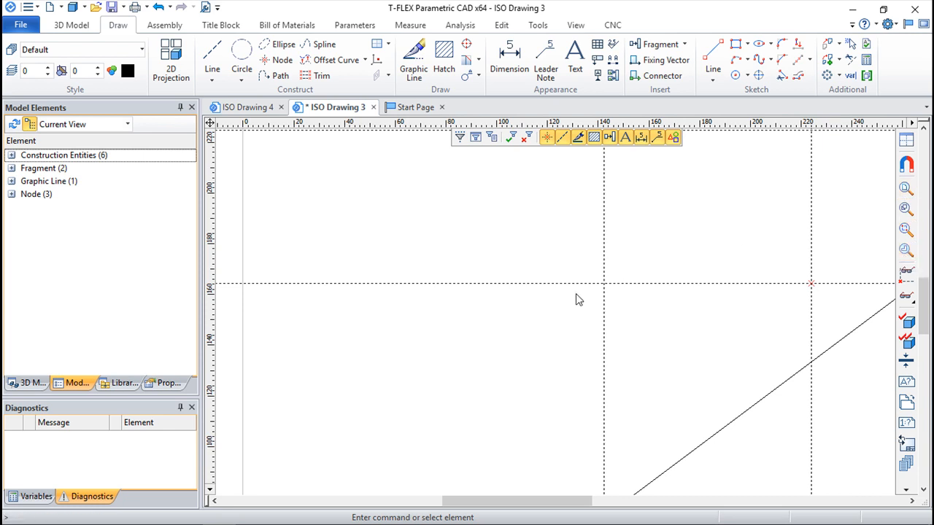
scroll(540, 318, down, 2)
mouse_move(515, 327)
middle_down()
mouse_move(496, 333)
mouse_move(475, 322)
mouse_move(552, 325)
mouse_move(511, 337)
middle_up()
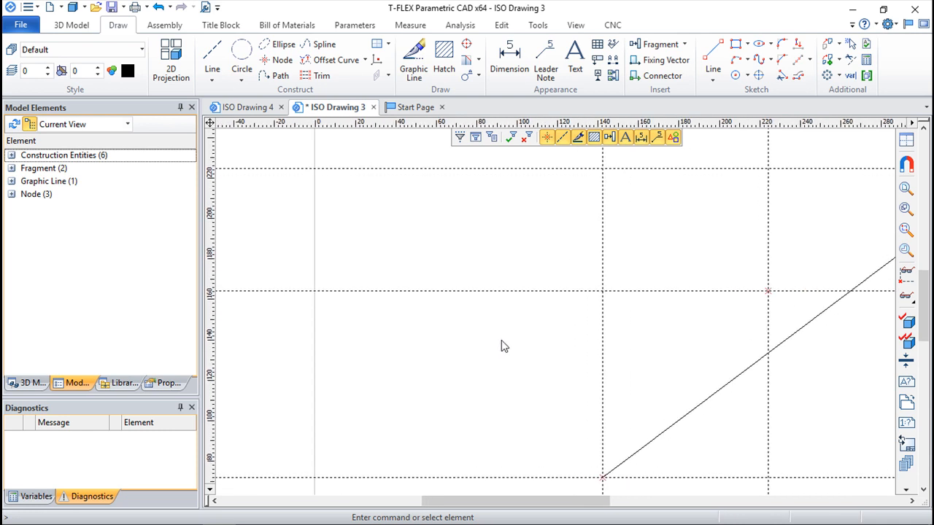
drag(404, 210, 688, 419)
click(908, 280)
click(908, 306)
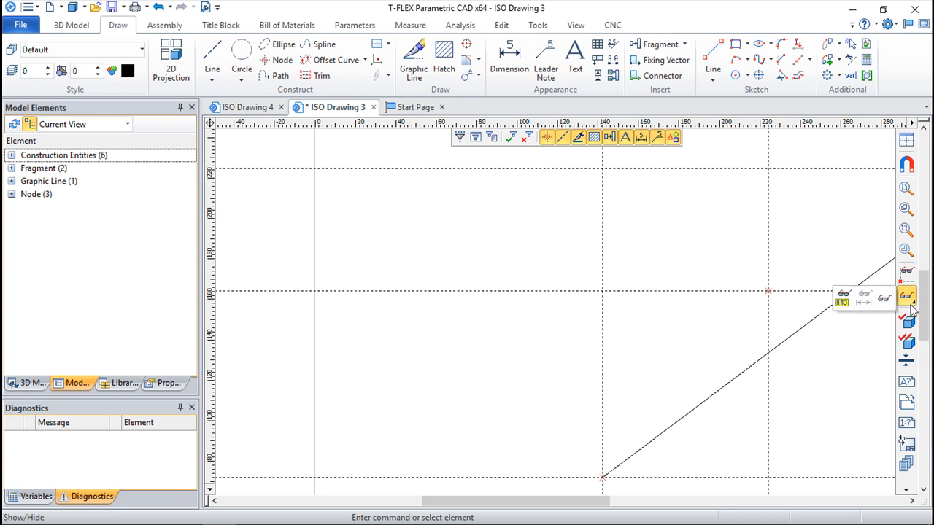
click(859, 348)
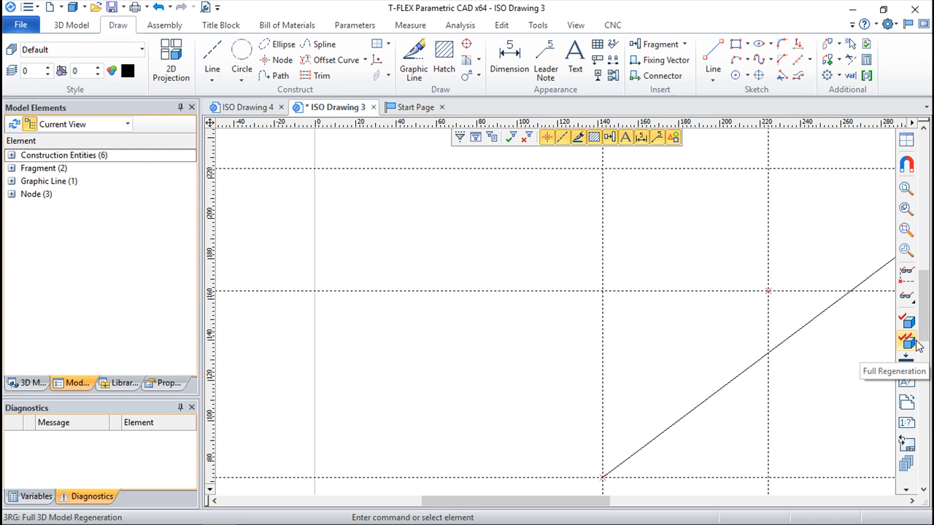
- Move the diagonal graphic line with Translation, up and left until its lower end lies near the sheet's left edge
scroll(752, 350, down, 3)
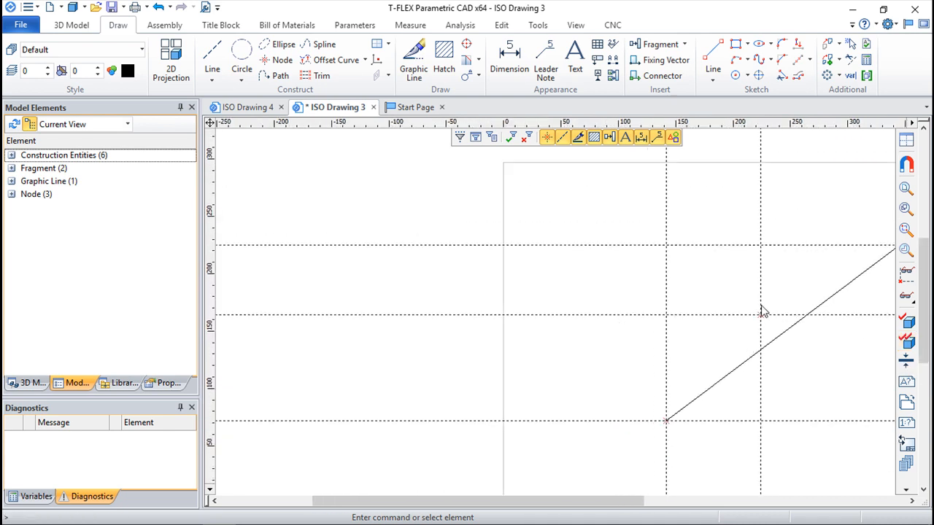
middle_drag(761, 323, 549, 289)
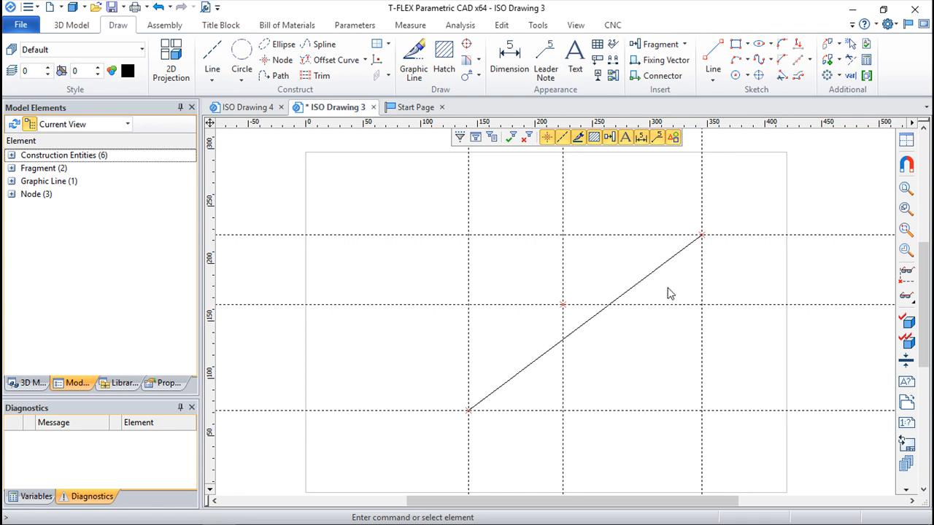
drag(617, 257, 662, 295)
right_click(640, 288)
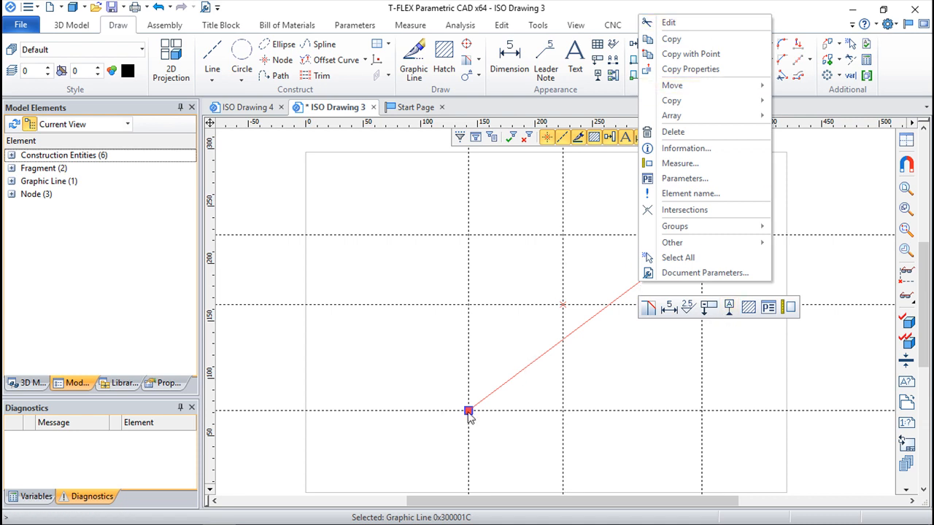
mouse_move(682, 86)
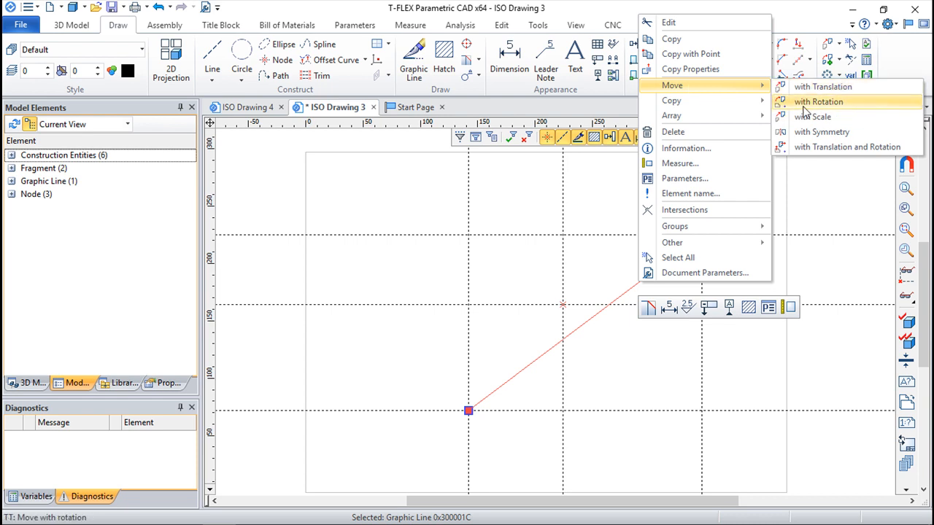
click(831, 88)
click(732, 225)
click(579, 197)
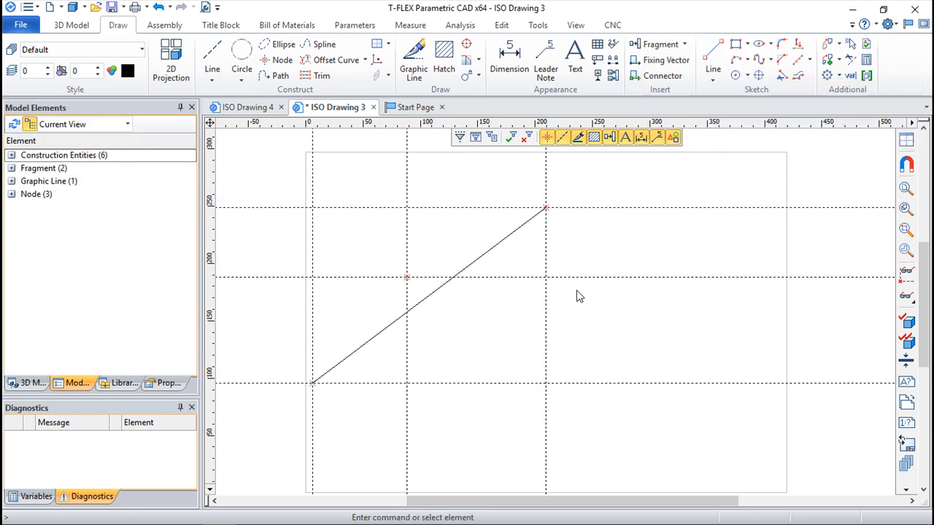
- Undo the diagonal line's translation and redo it
mouse_move(569, 311)
middle_down()
mouse_move(694, 358)
mouse_move(704, 341)
middle_up()
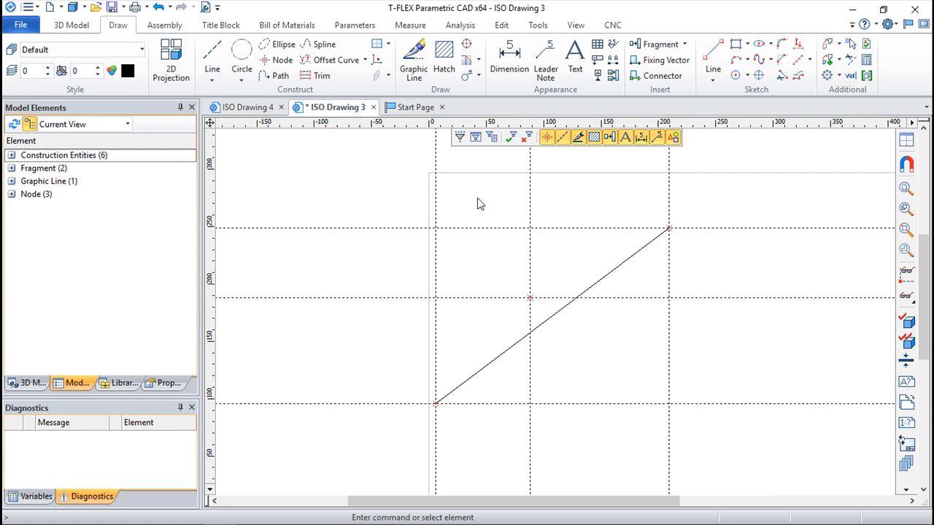
click(159, 7)
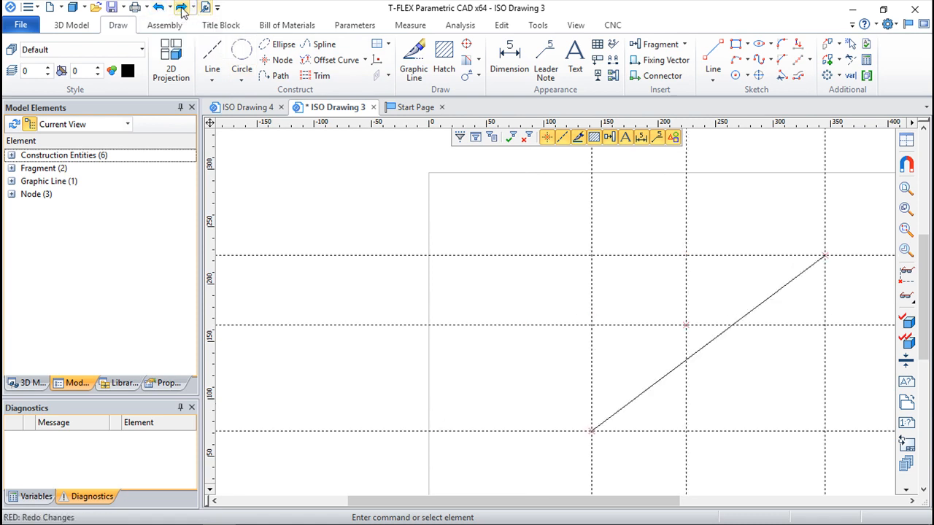
click(180, 13)
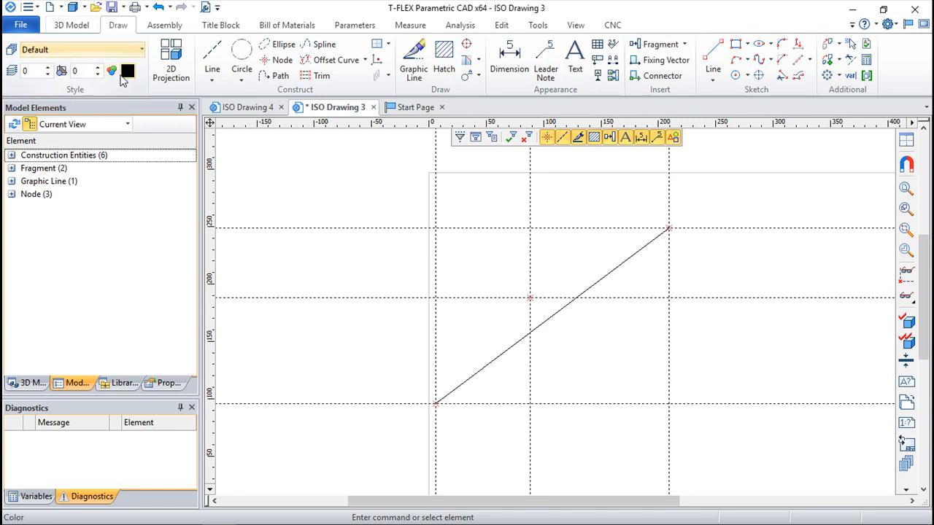
- Enlarge the layer configuration dialog and create a new layer named CADSOFT
click(11, 51)
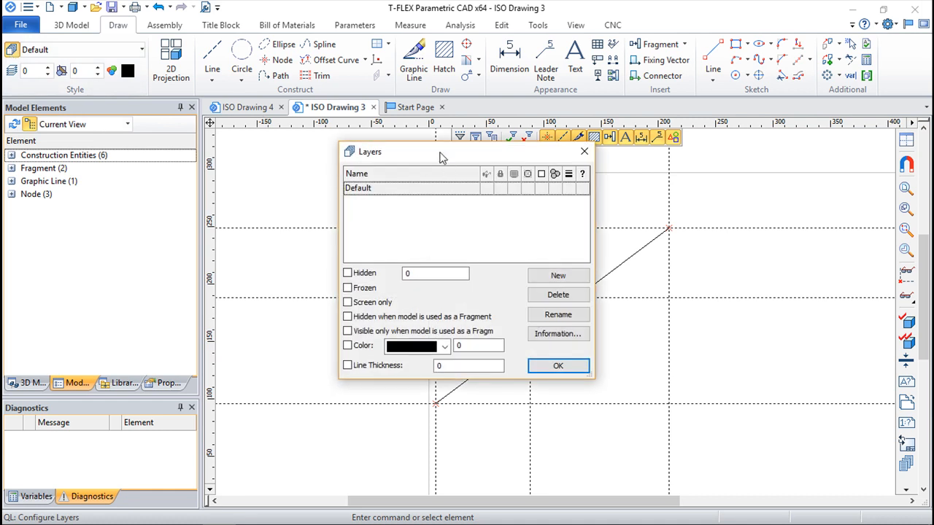
drag(443, 156, 393, 152)
drag(544, 376, 624, 415)
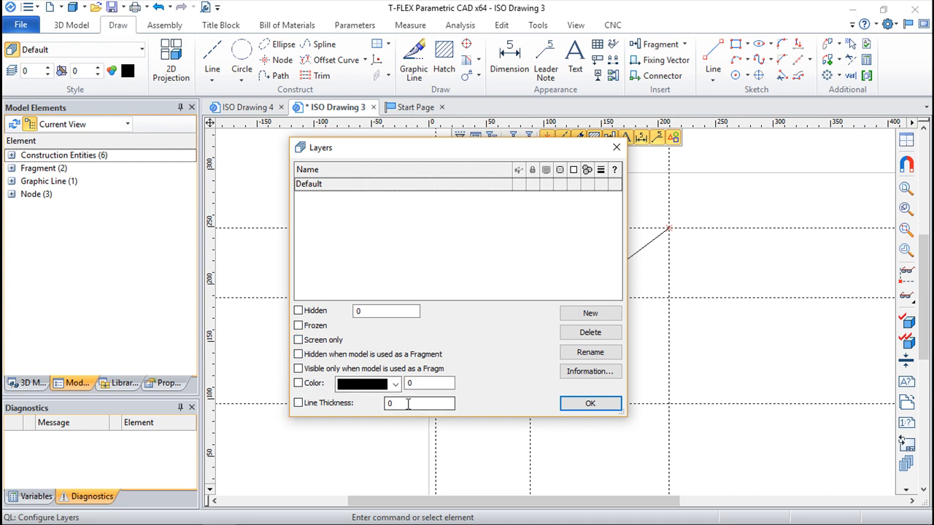
click(587, 315)
text(CADSOFT)
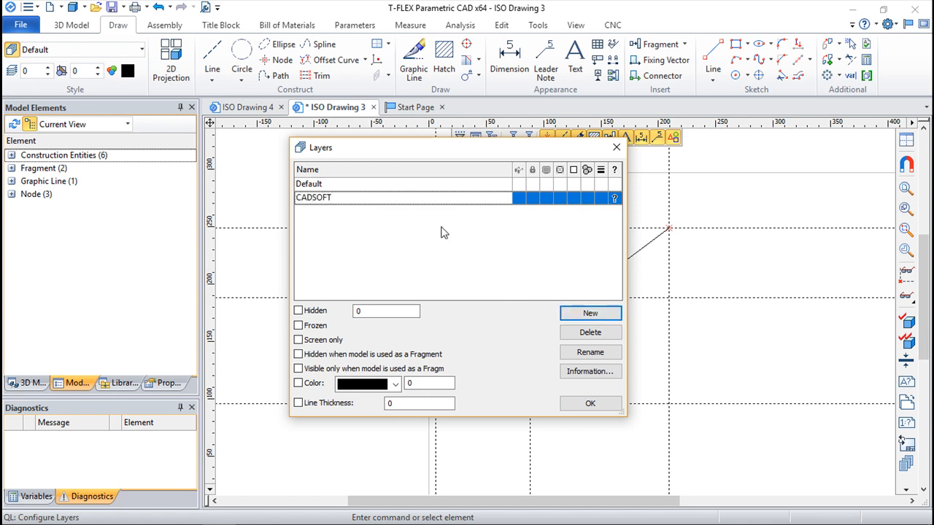
- Make the CADSOFT layer hidden, enable its black layer color, and accept the layer settings
click(518, 199)
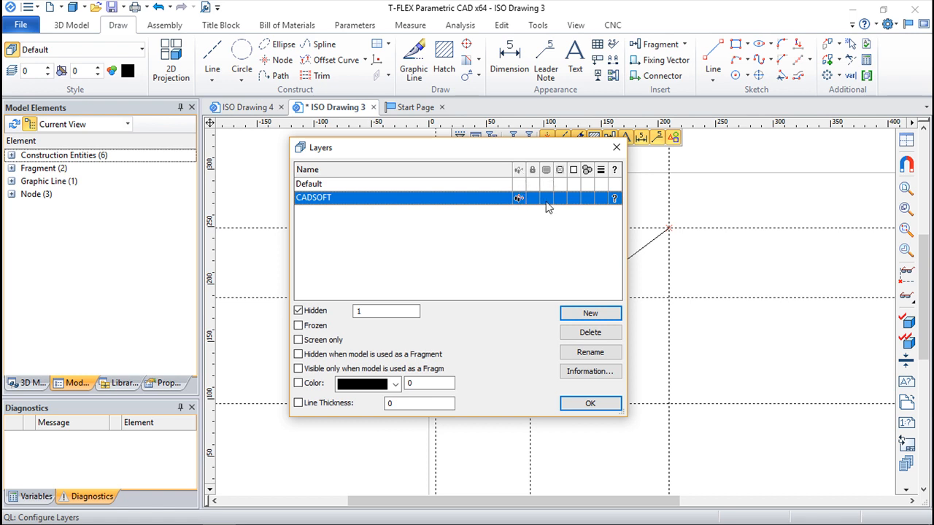
click(298, 383)
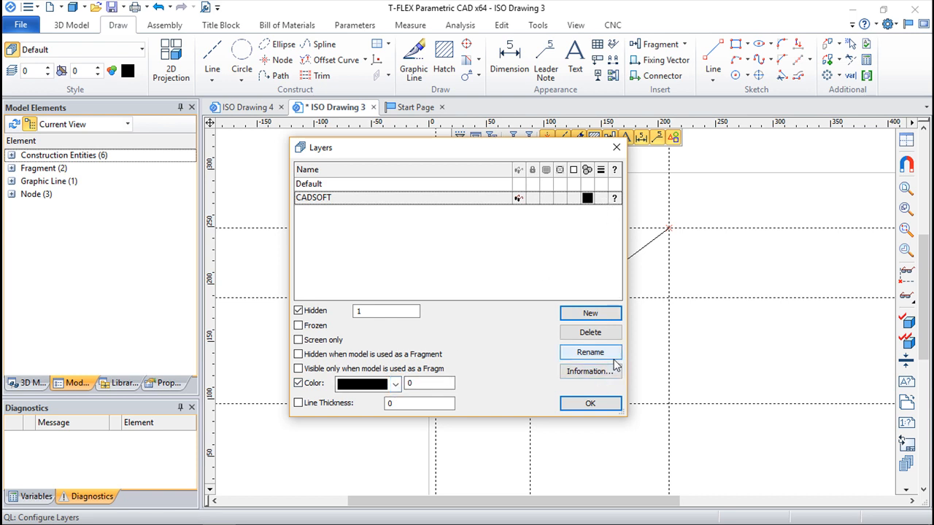
click(589, 404)
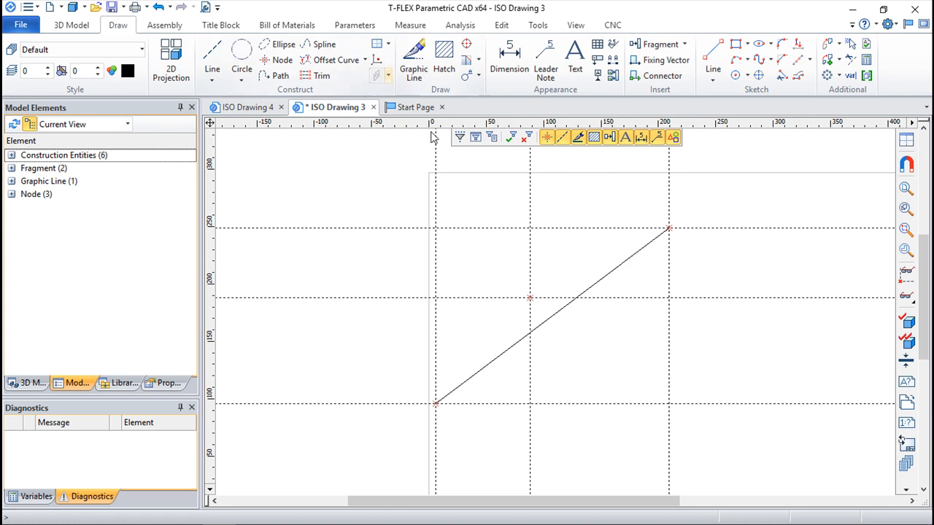
- Change the diagonal graphic line's color to Green in its parameters
right_click(605, 283)
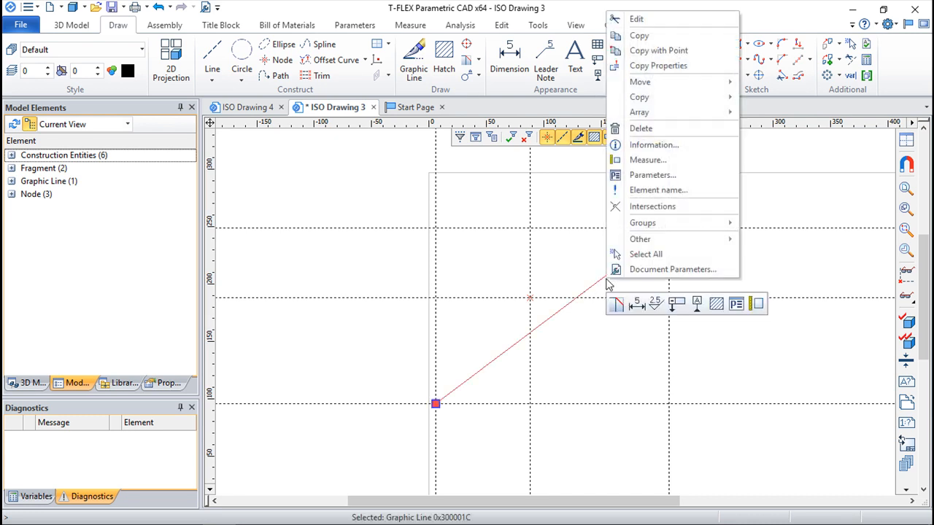
click(651, 175)
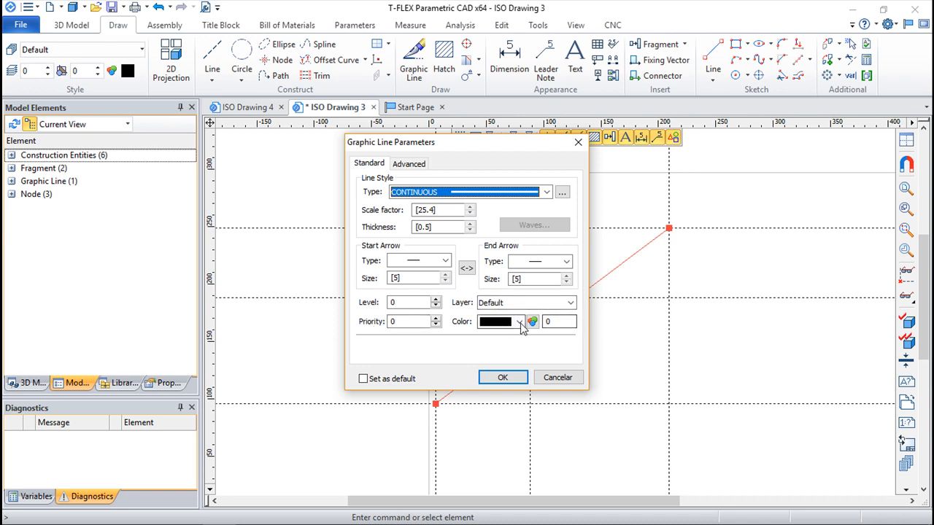
click(519, 323)
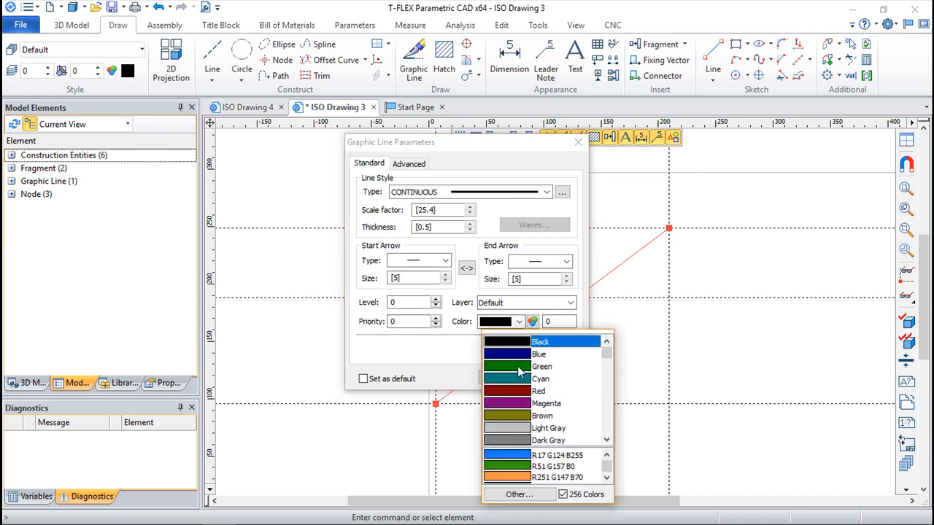
click(519, 369)
click(503, 377)
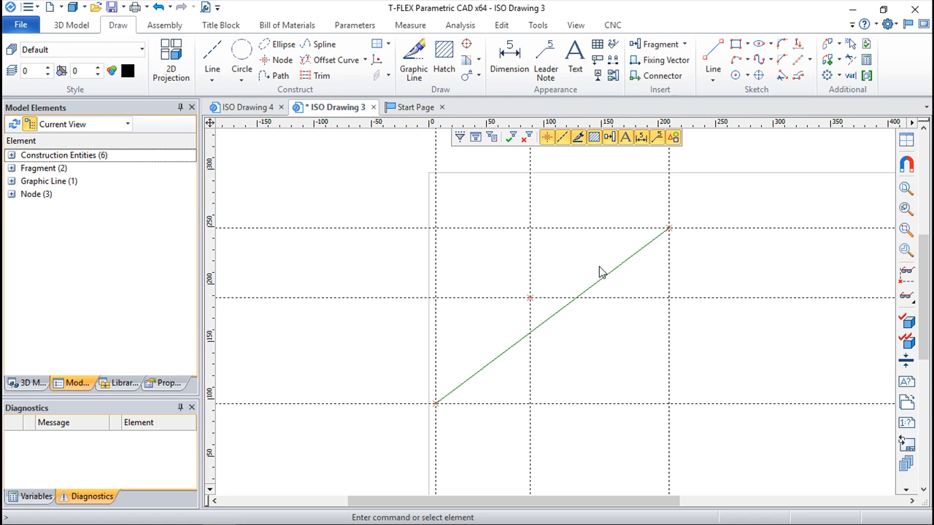
- Set the default color to dark red (color 4) for Construction Entities and Graphic Lines
click(127, 73)
click(162, 146)
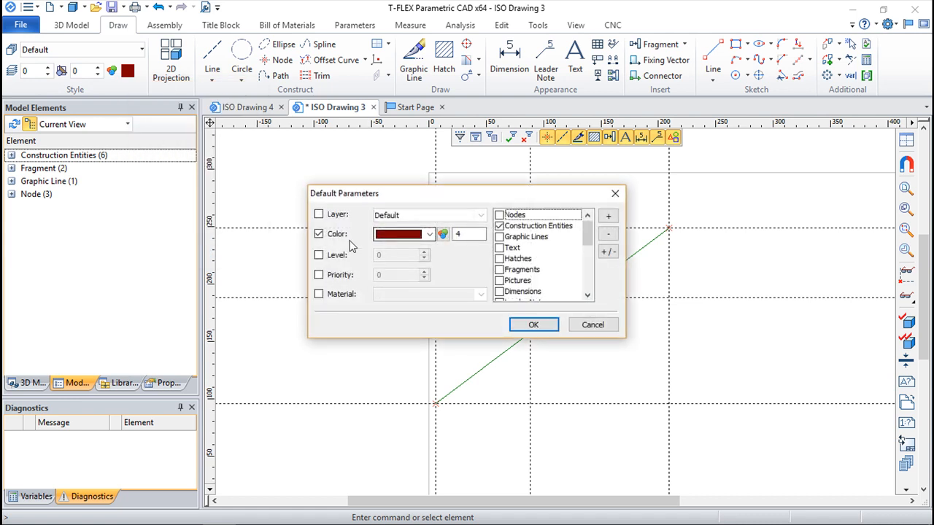
click(499, 226)
click(499, 237)
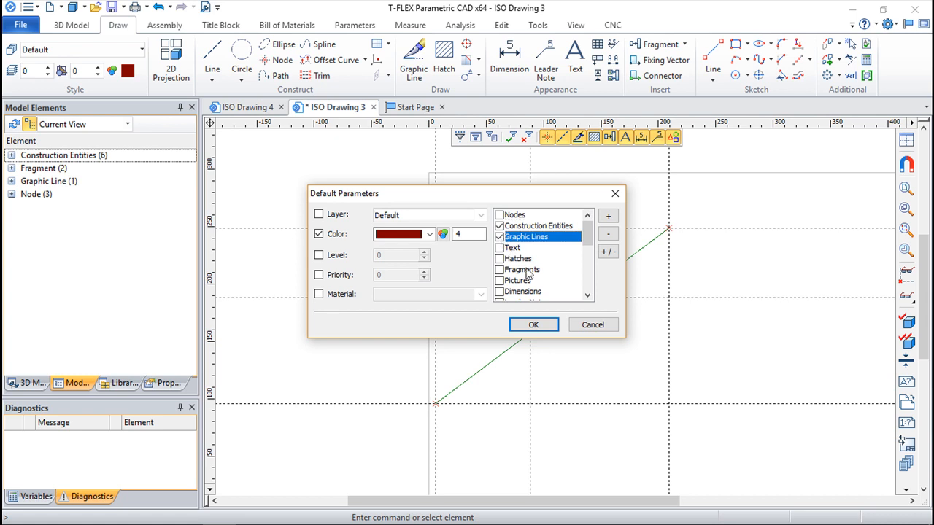
click(523, 325)
click(414, 59)
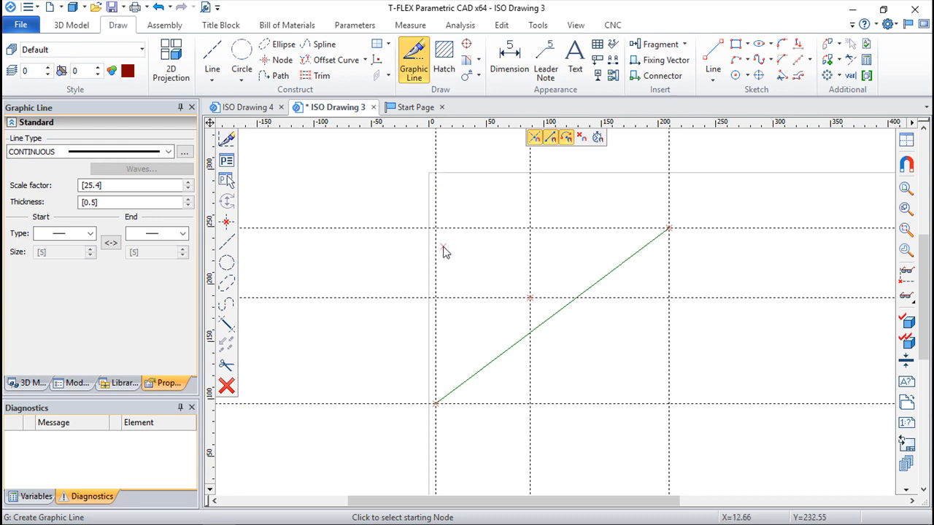
click(226, 241)
key(Escape)
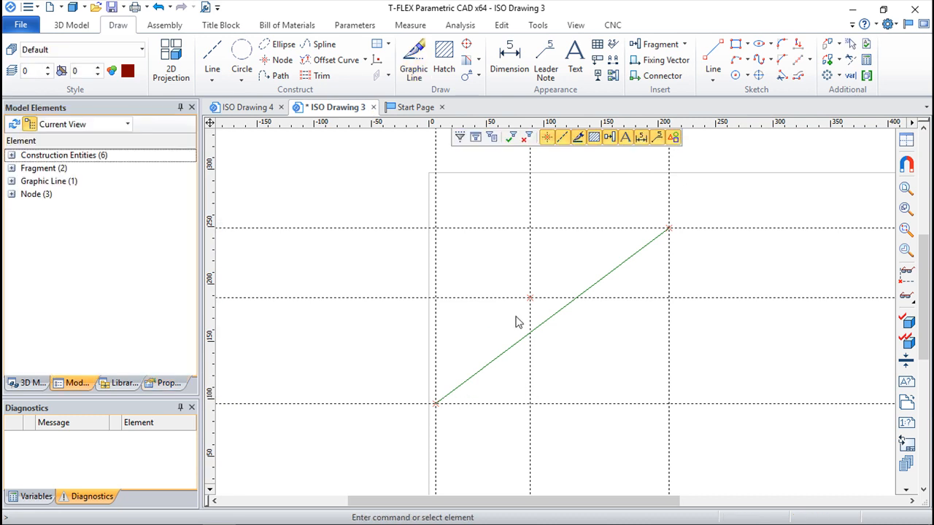
- Draw a graphic line from the intersection of the middle vertical and lower horizontal construction lines to the green diagonal's upper end
scroll(566, 339, down, 2)
scroll(562, 343, up, 1)
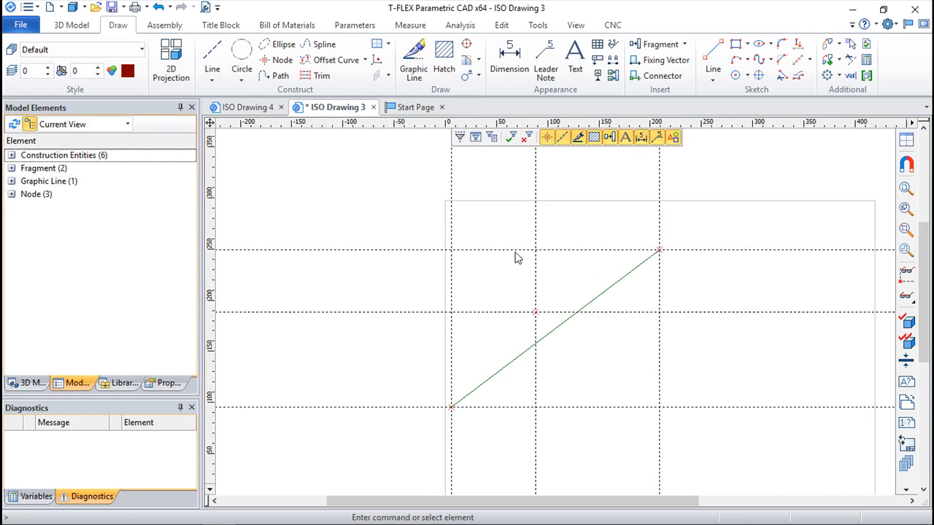
click(414, 59)
click(536, 407)
click(660, 252)
key(Escape)
scroll(602, 357, up, 4)
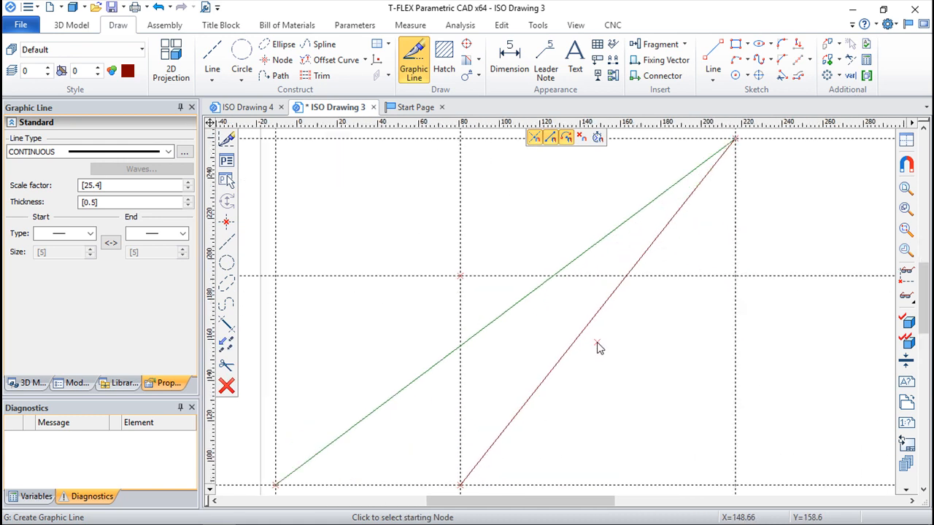
scroll(596, 348, down, 5)
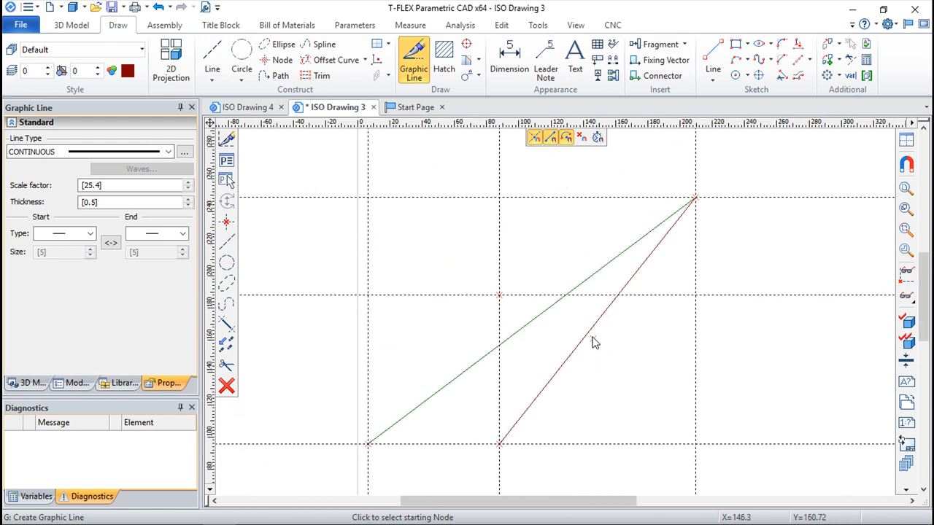
key(Escape)
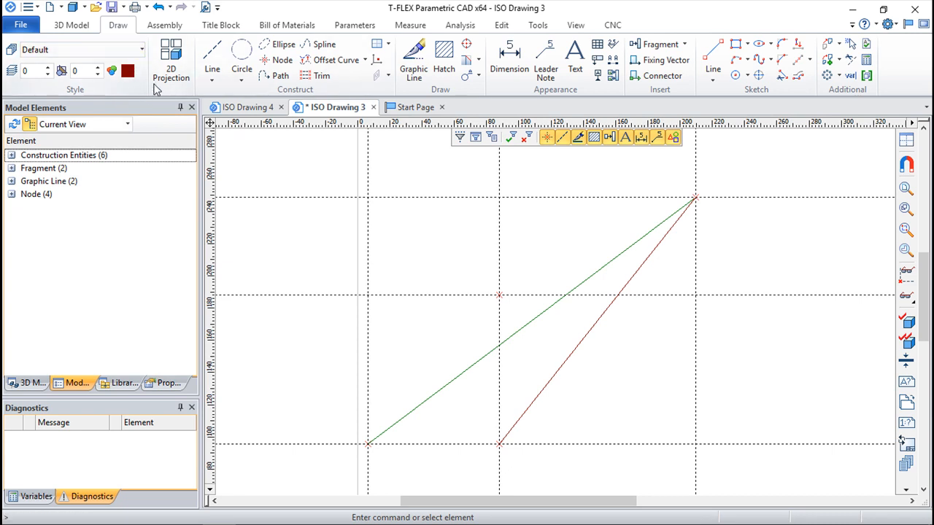
- Examine the level ranges for 2D and 3D elements and close them without changes
click(12, 71)
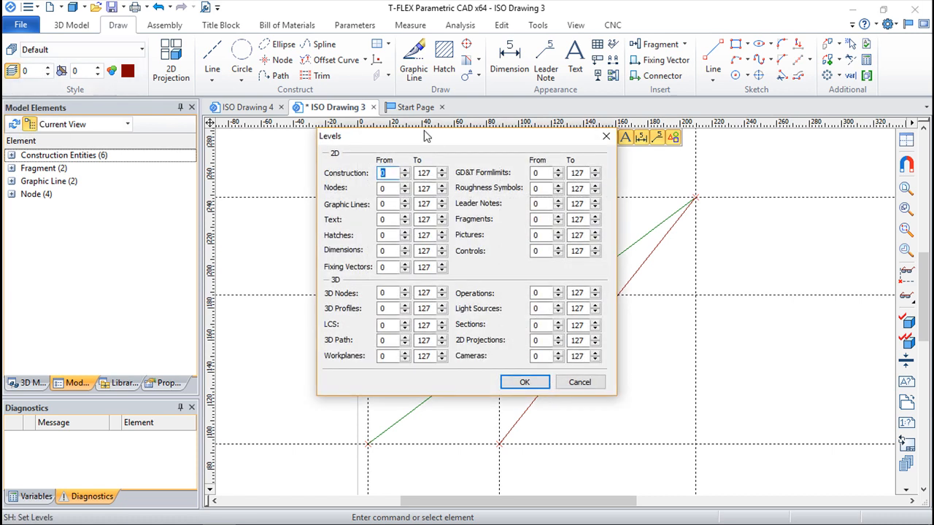
drag(430, 140, 411, 167)
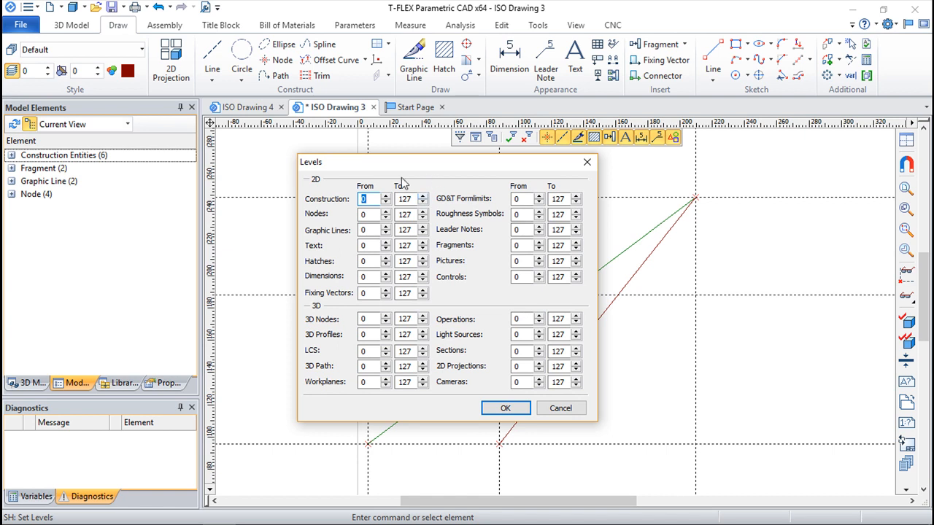
click(560, 408)
- Switch to ISO Drawing 4 and create two crossing construction lines with a node at about X=183, Y=151
click(243, 106)
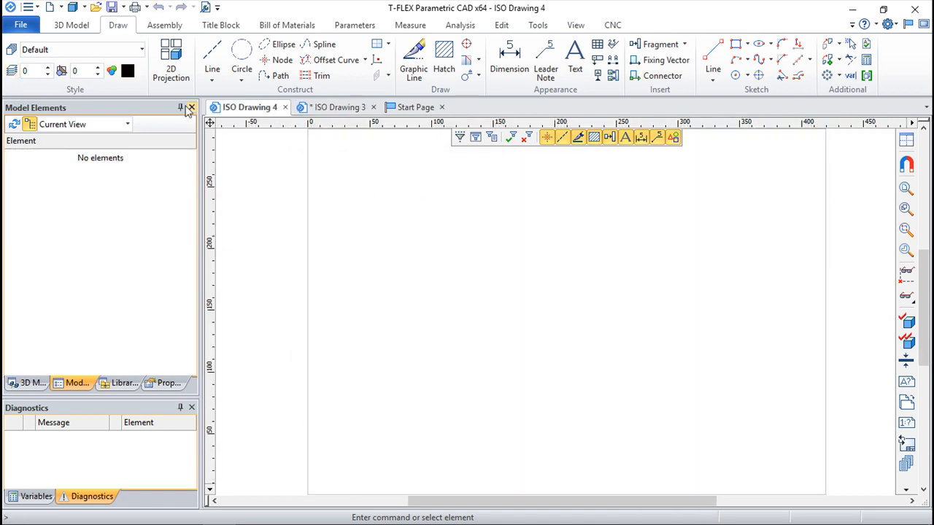
click(212, 57)
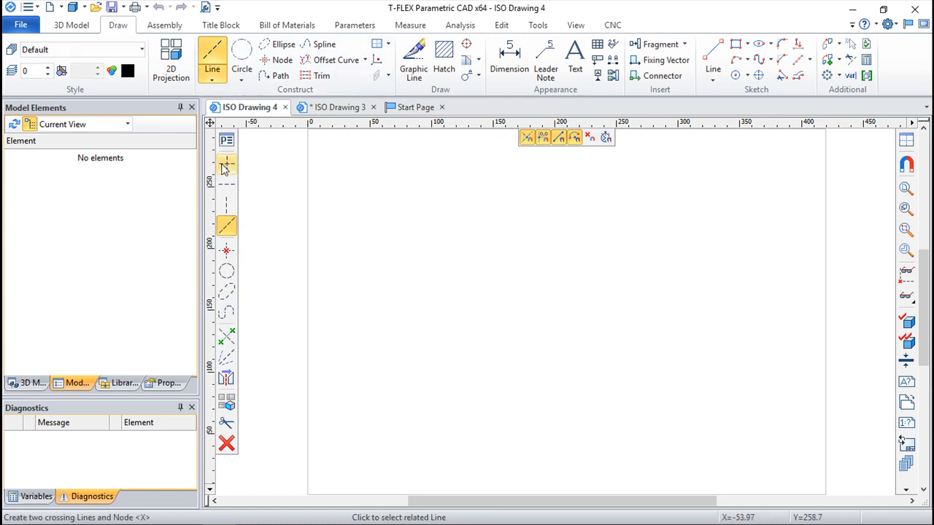
click(225, 167)
click(535, 307)
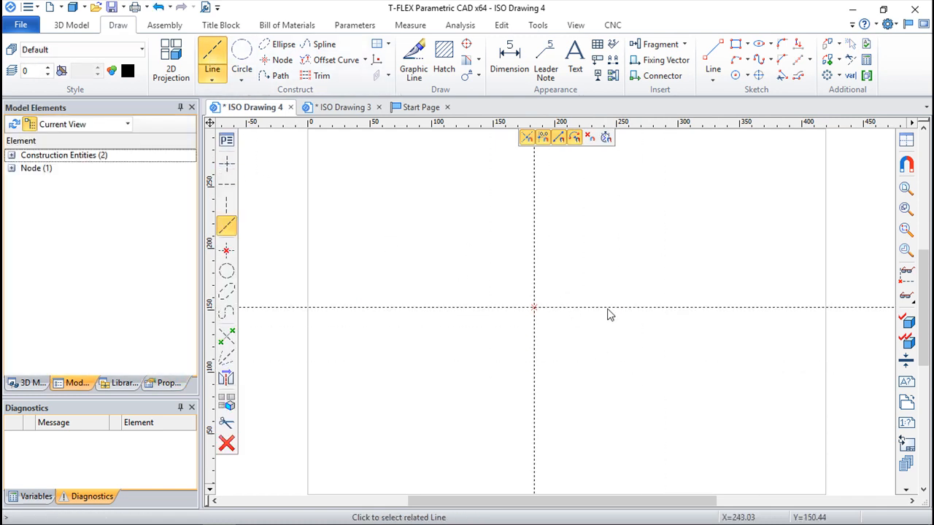
key(Escape)
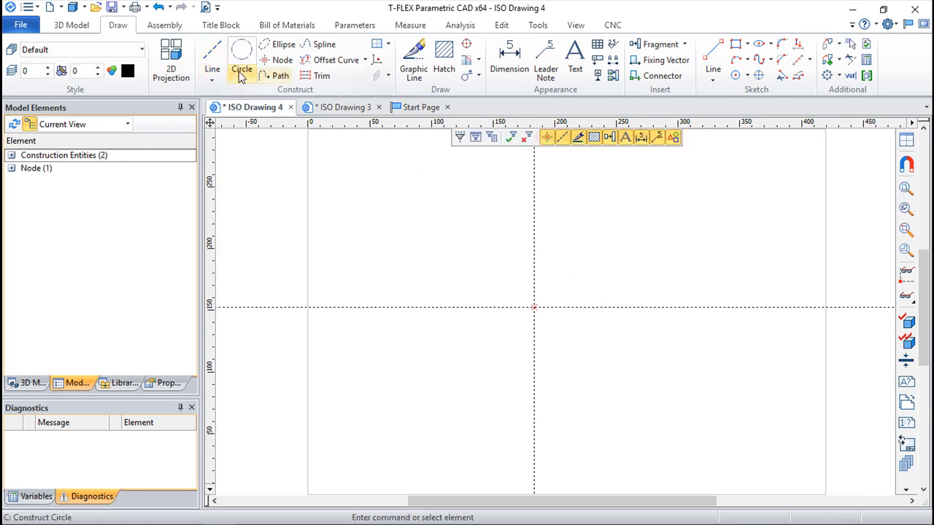
- Create a parallel construction line about 137 above the horizontal one and assign it to level 1
click(212, 57)
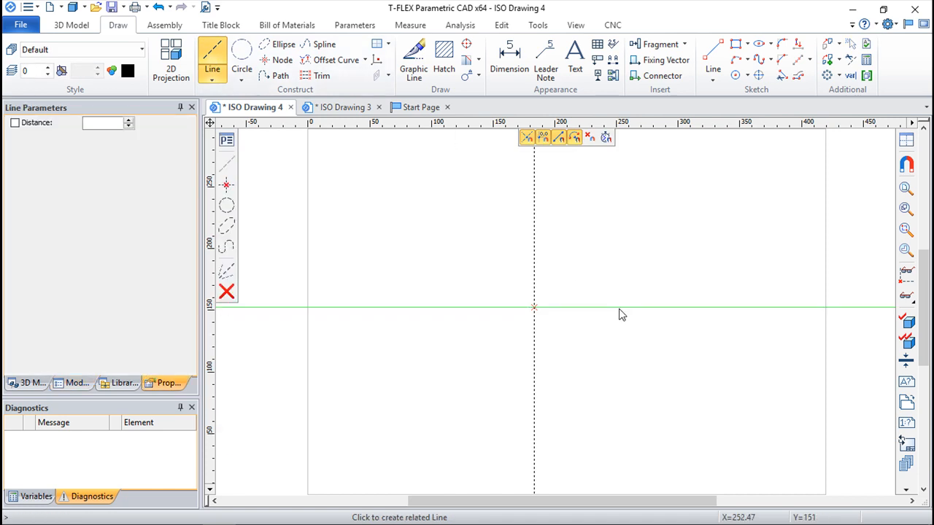
click(227, 139)
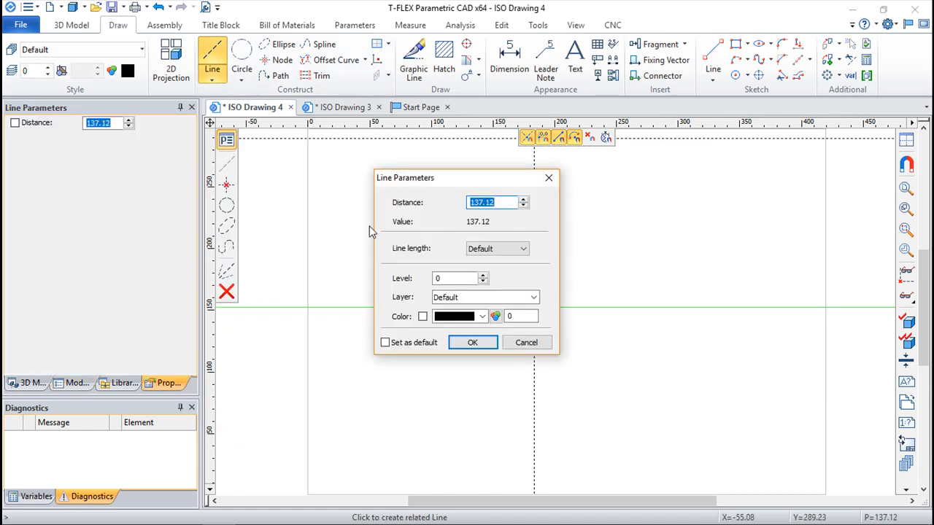
click(452, 278)
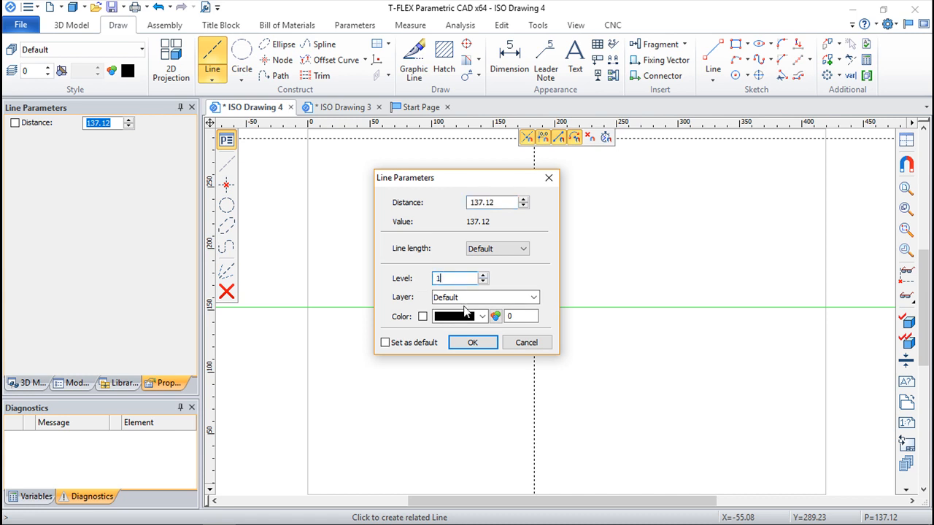
click(473, 342)
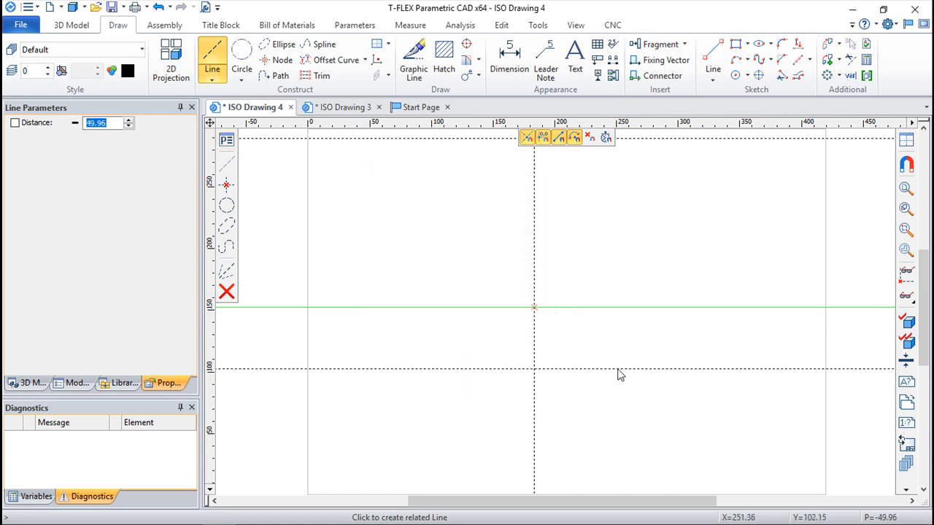
right_click(618, 369)
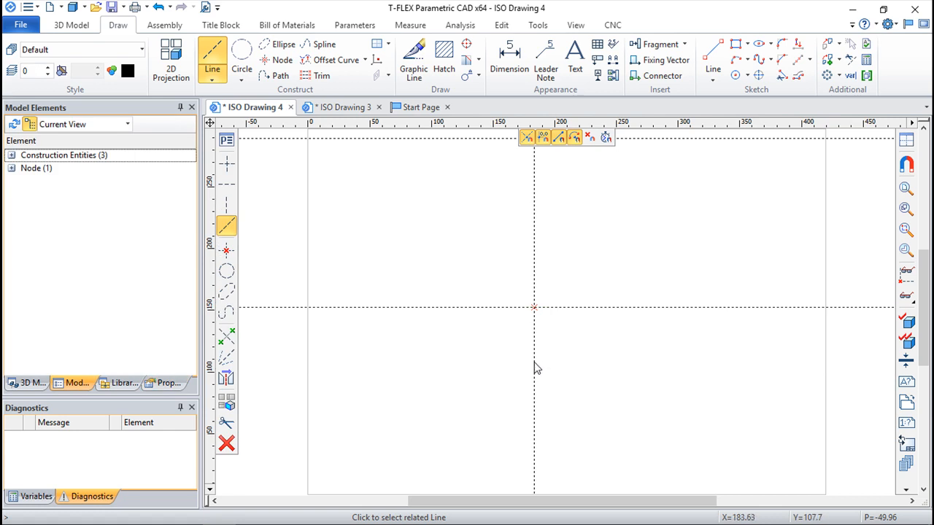
- Create a parallel construction line about 240 to the left of the vertical one and assign it to level 2
click(534, 362)
right_click(534, 362)
click(534, 362)
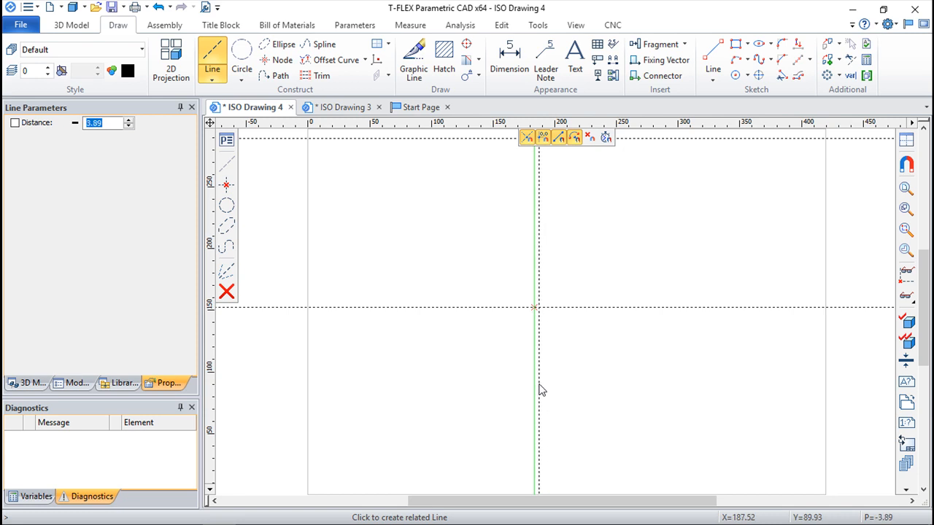
click(226, 141)
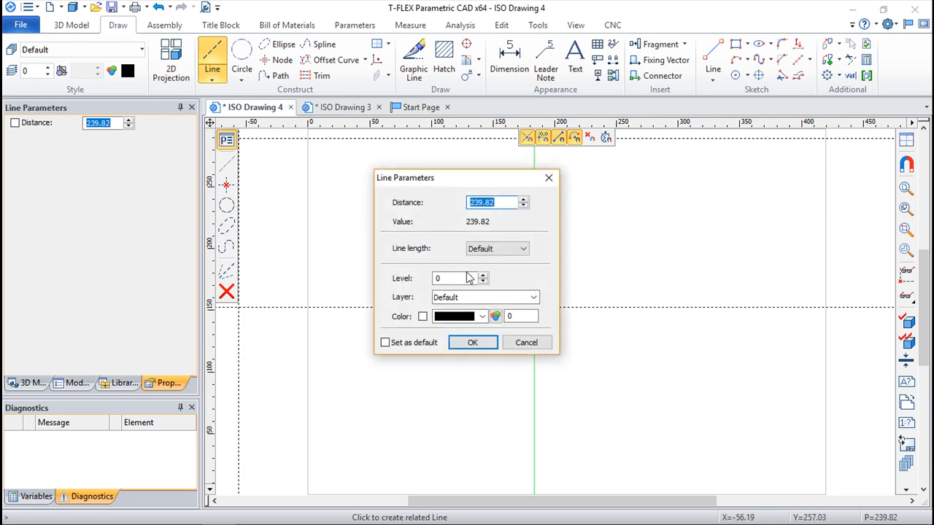
click(436, 278)
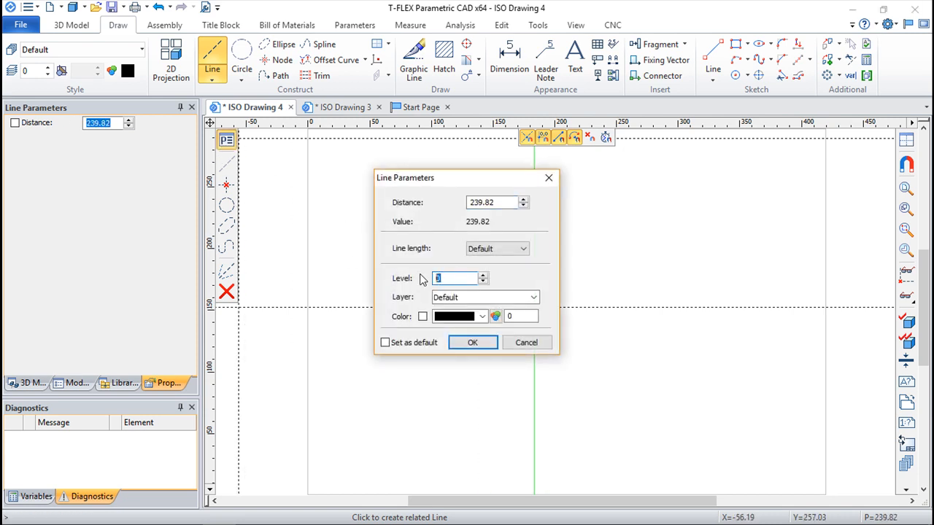
click(472, 342)
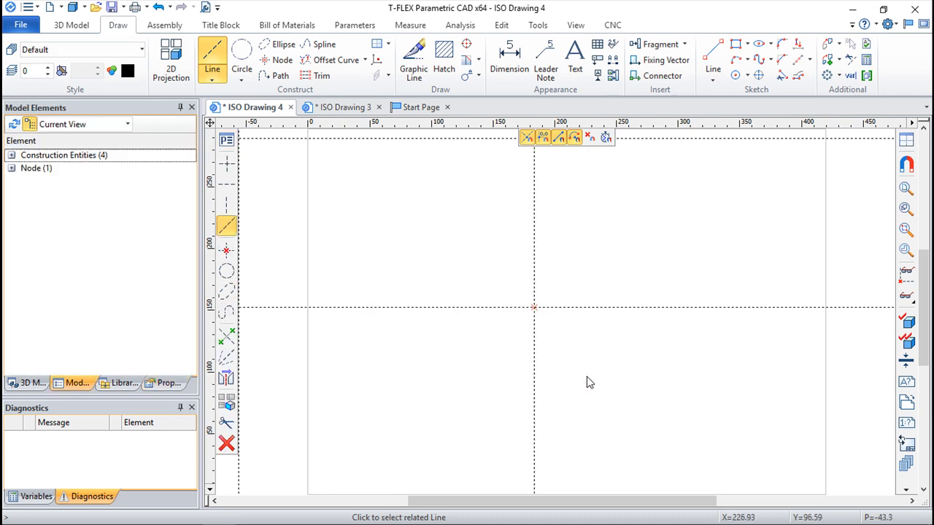
- Set the lower visibility level for Construction elements to 3, and reduce it to 2
click(12, 70)
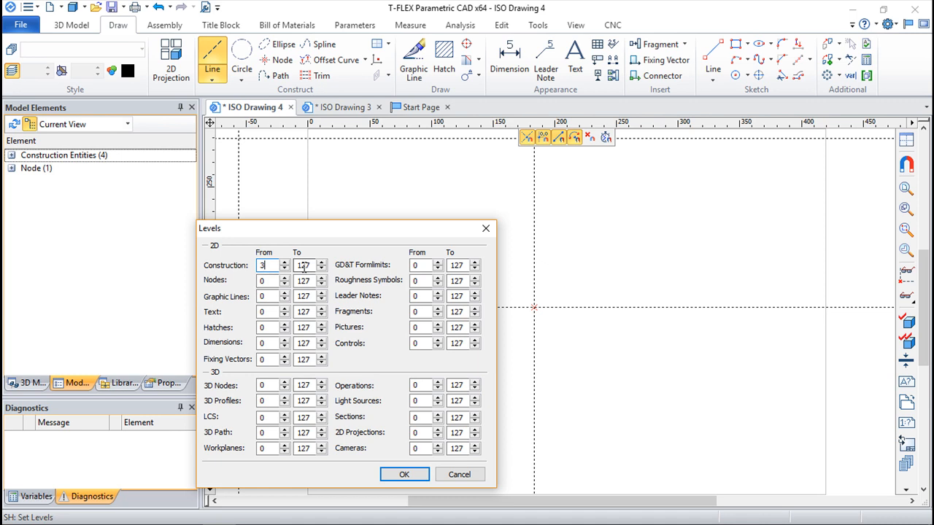
click(405, 475)
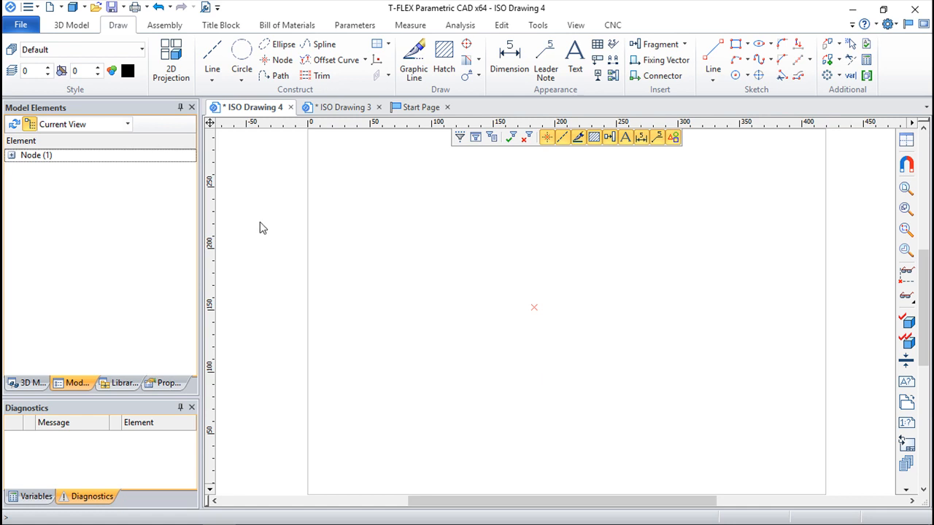
click(12, 70)
double_click(386, 173)
text(3)
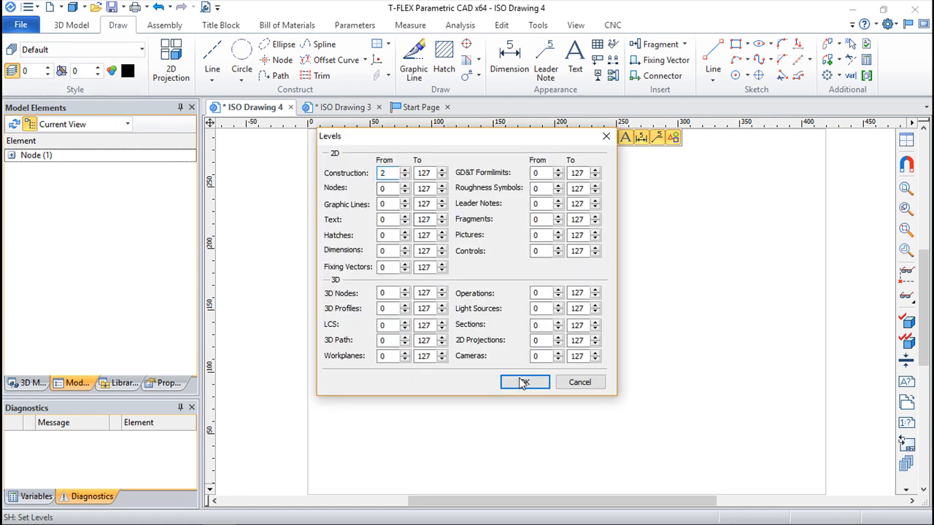
click(526, 382)
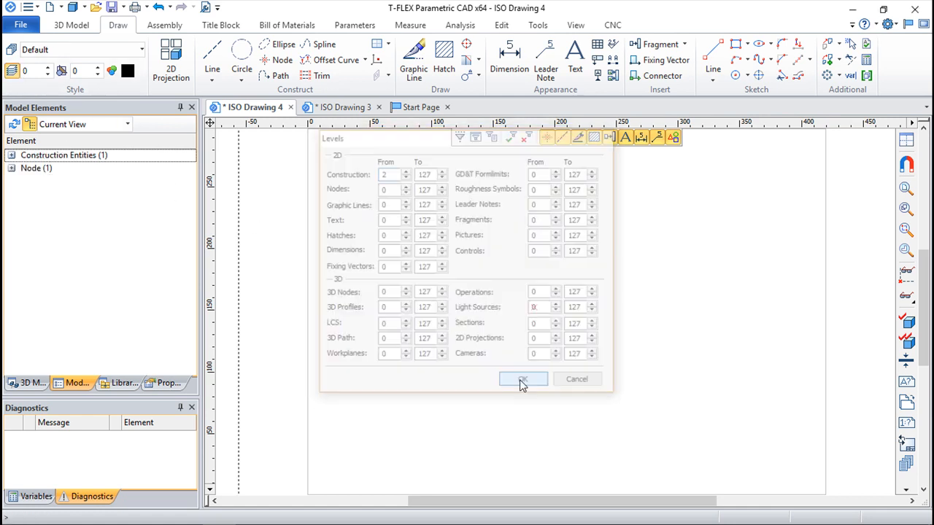
- Set the lower visibility level for Construction elements to 1
click(12, 70)
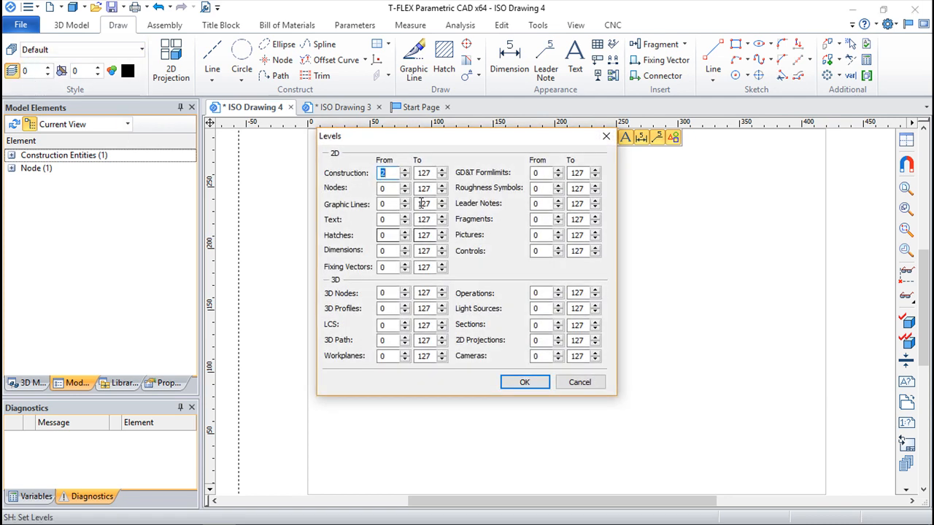
click(385, 175)
click(526, 382)
scroll(457, 334, down, 5)
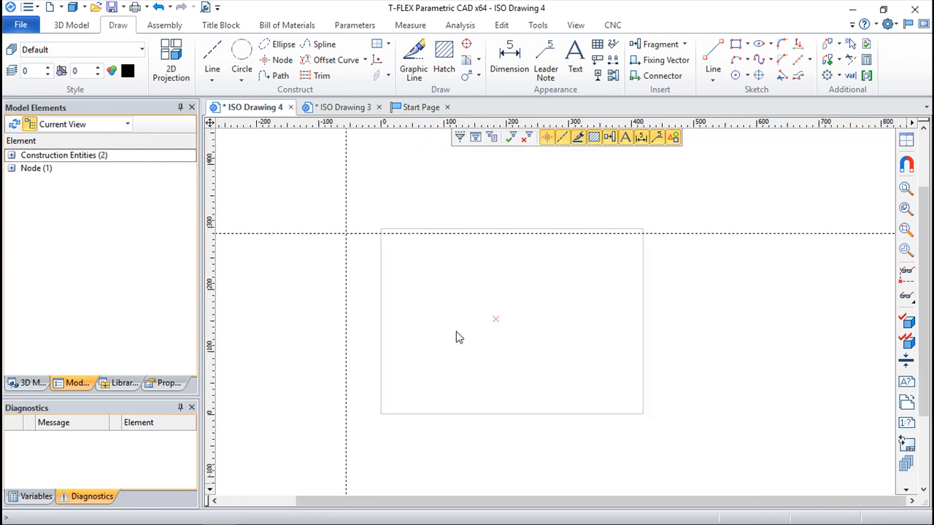
scroll(457, 334, up, 4)
scroll(458, 337, down, 1)
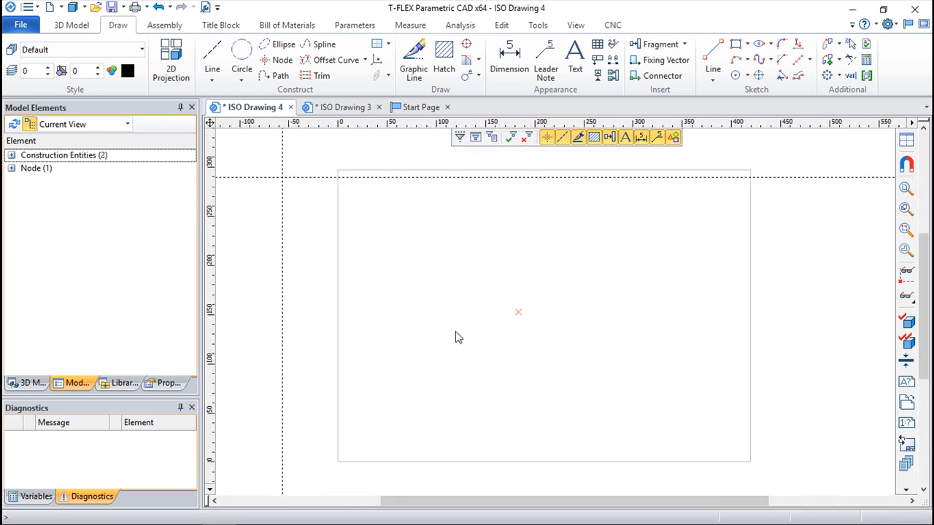
scroll(472, 329, down, 2)
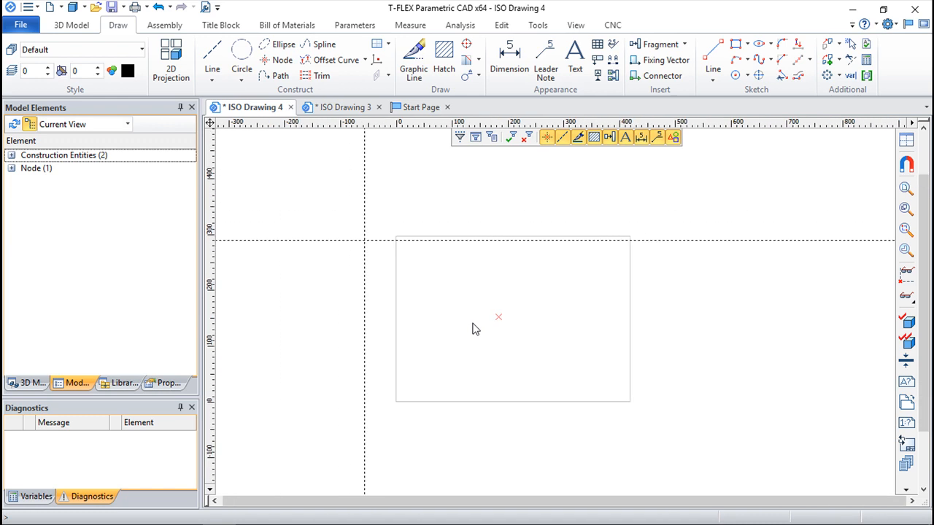
- Set the lower visibility level for Construction elements to 0
middle_drag(446, 305, 566, 360)
scroll(550, 331, down, 2)
scroll(550, 331, up, 3)
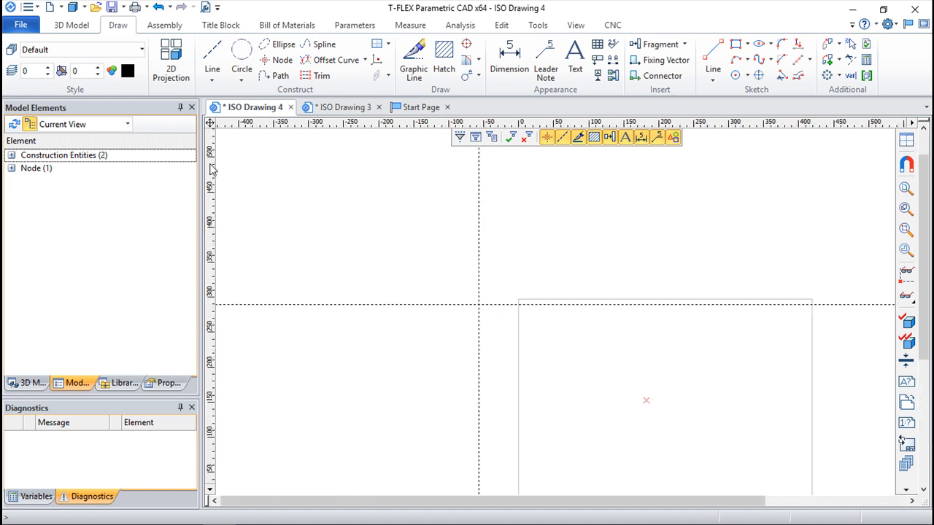
click(11, 70)
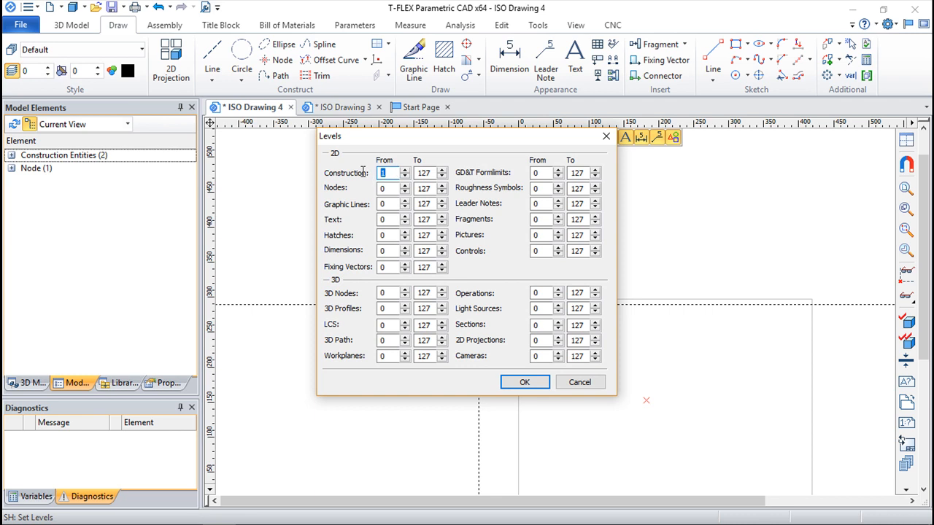
click(522, 382)
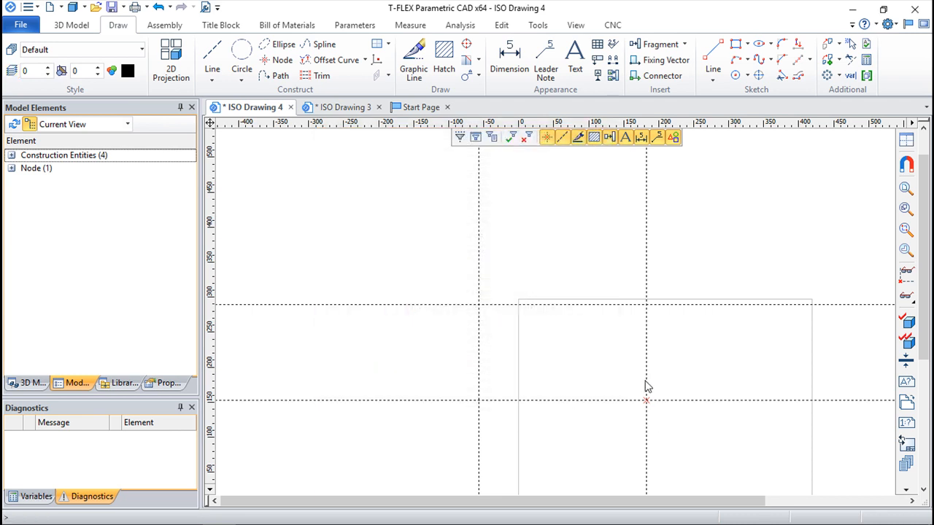
- Create two parallel construction lines left of the vertical line through the node, about 193 away on level 1 and about 81 away
middle_drag(645, 398, 518, 346)
scroll(531, 373, up, 3)
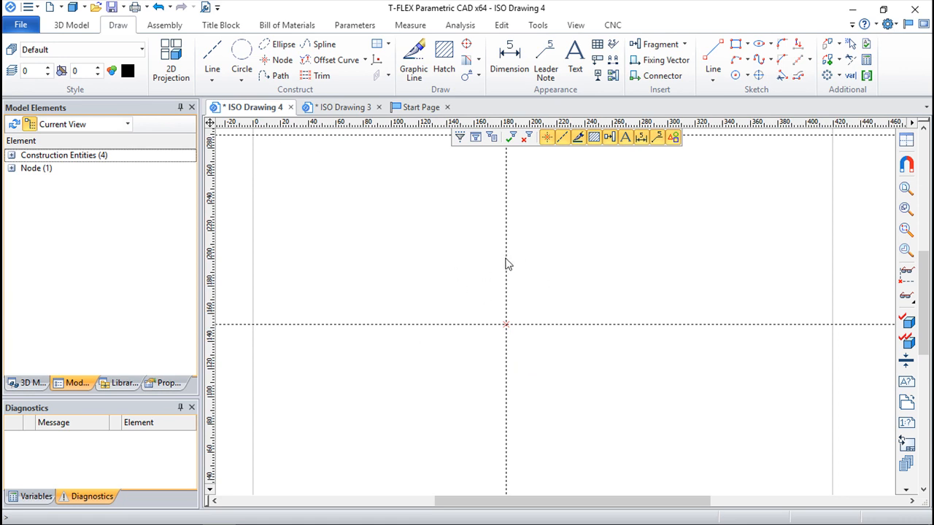
click(212, 60)
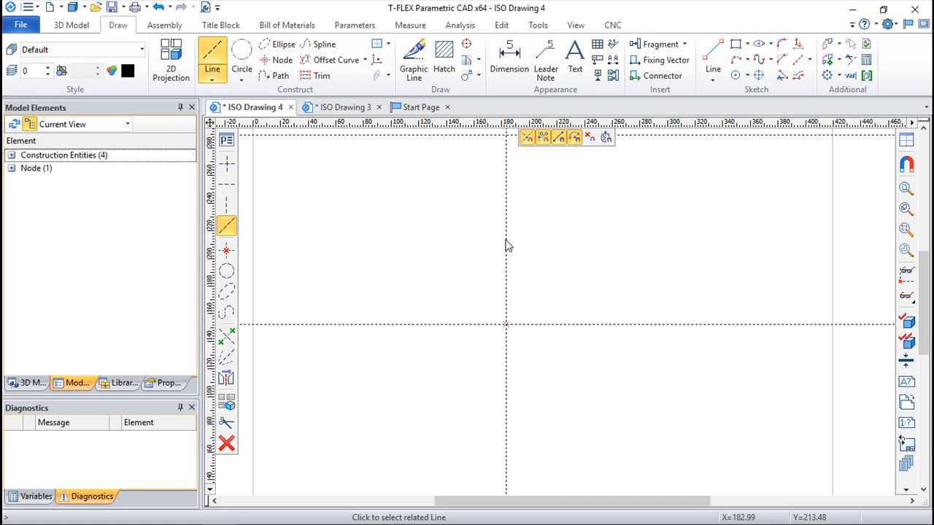
key(Escape)
click(212, 59)
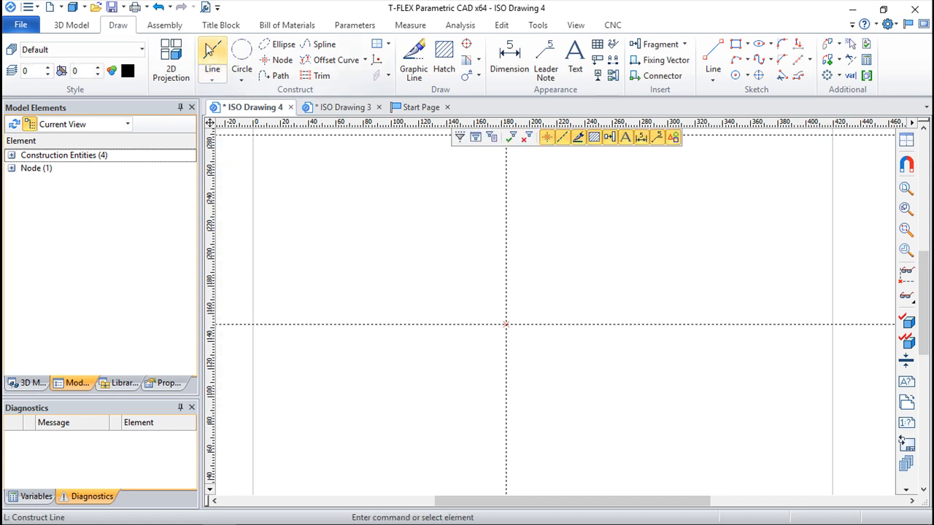
click(509, 242)
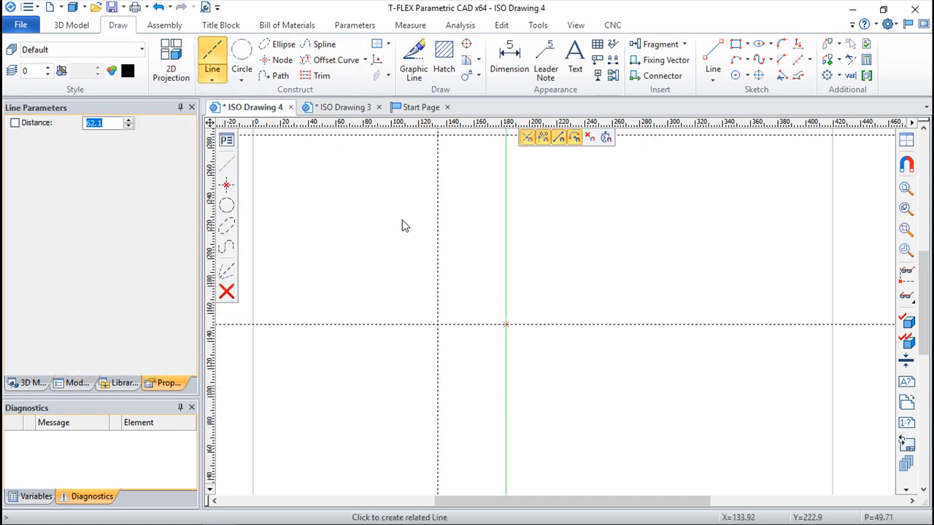
click(226, 140)
click(452, 280)
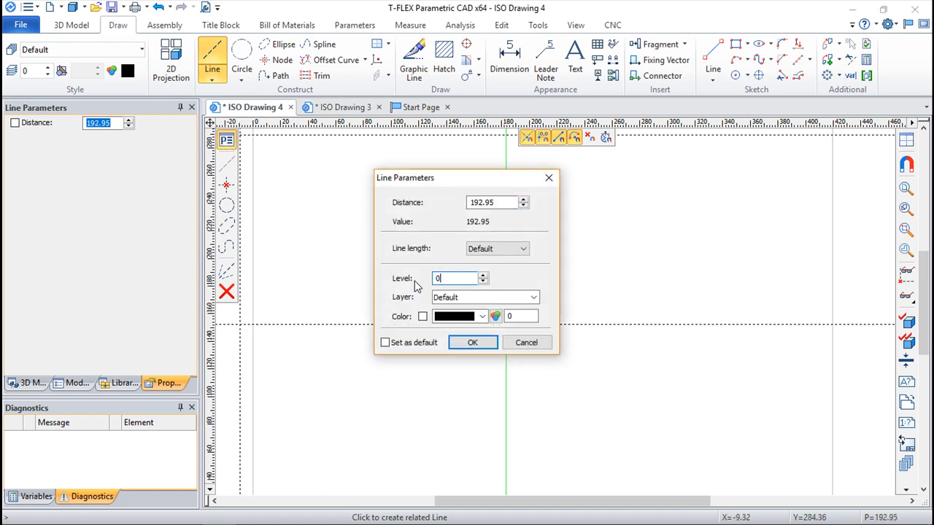
text(1)
click(472, 342)
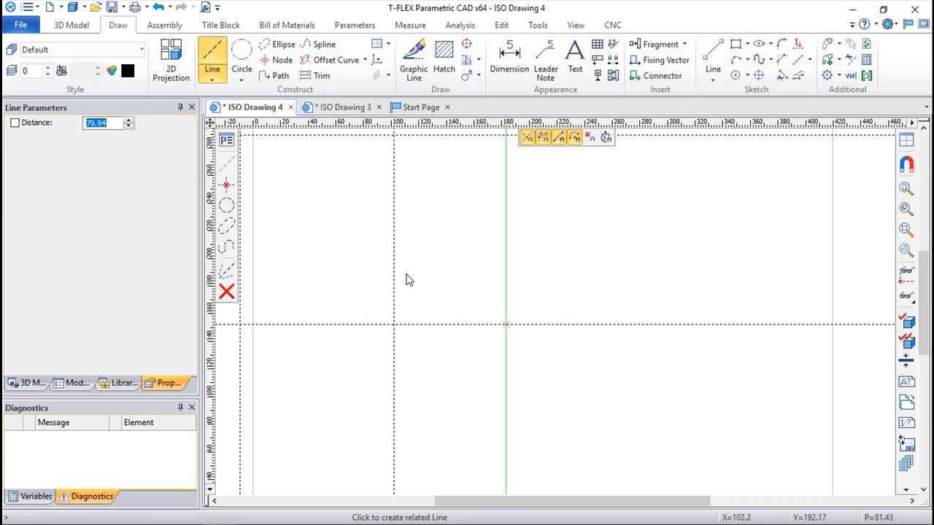
click(586, 285)
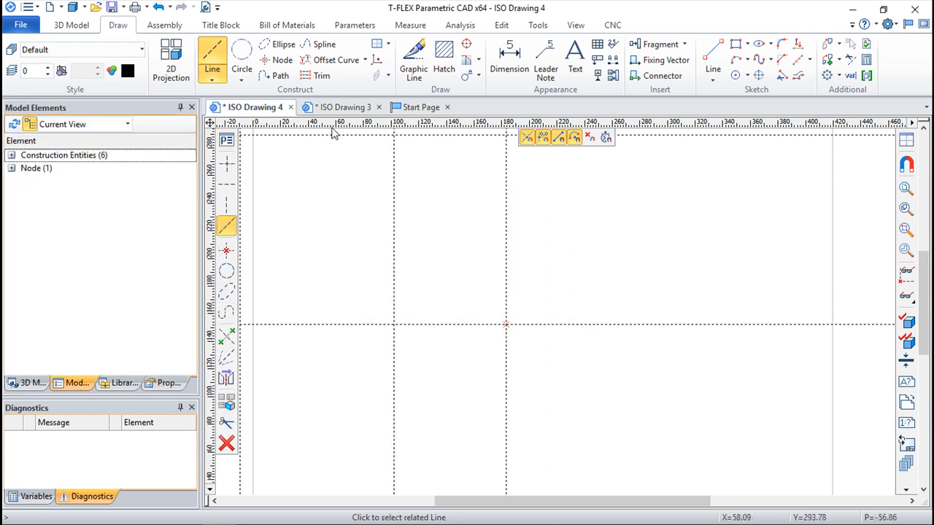
- Set new construction lines to level 2 and create parallels about 192 left and about 89 right of the vertical line through the node
click(228, 141)
text(2)
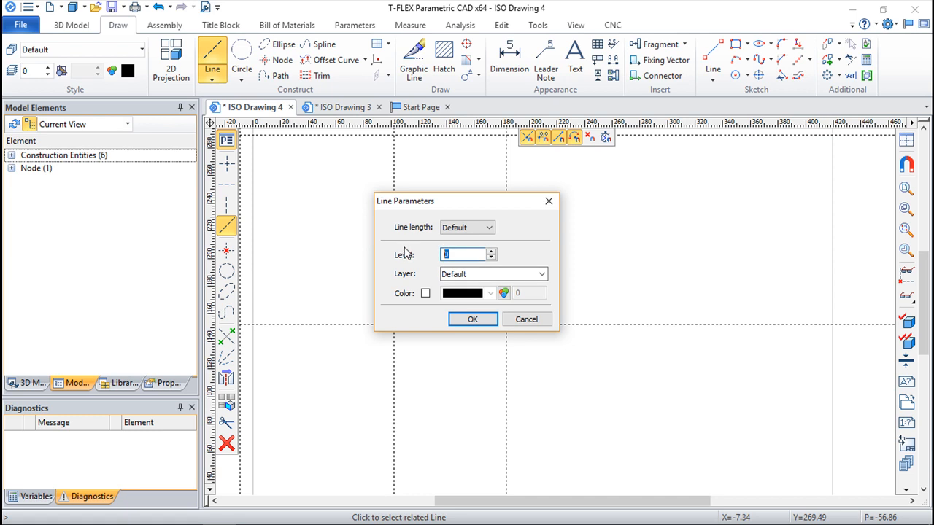
click(470, 321)
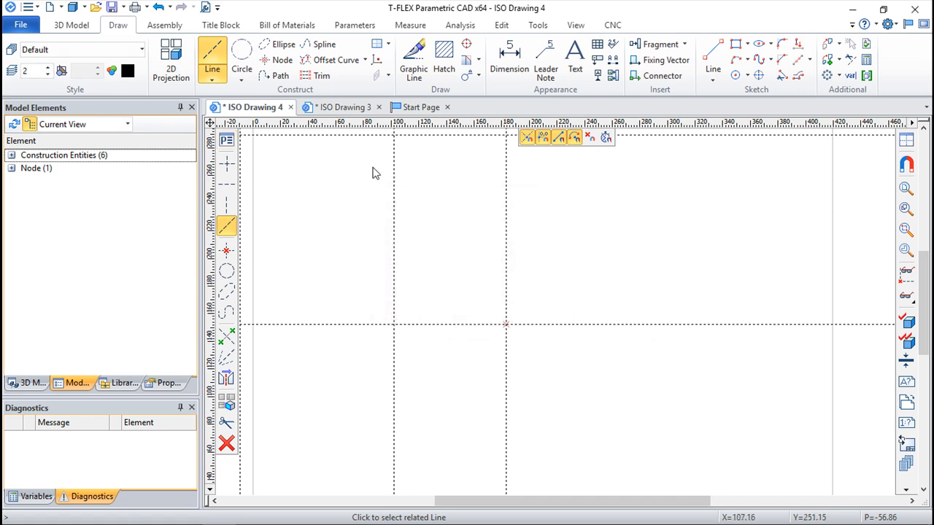
click(508, 285)
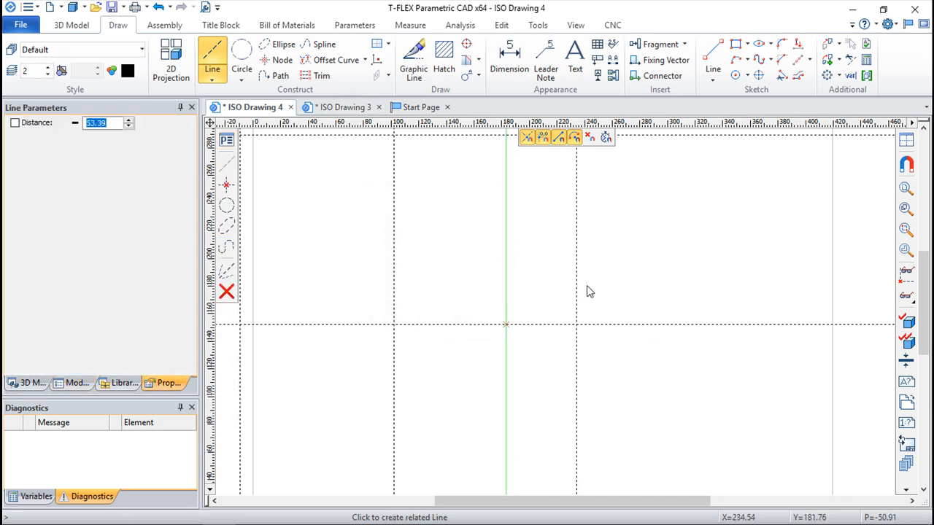
click(225, 144)
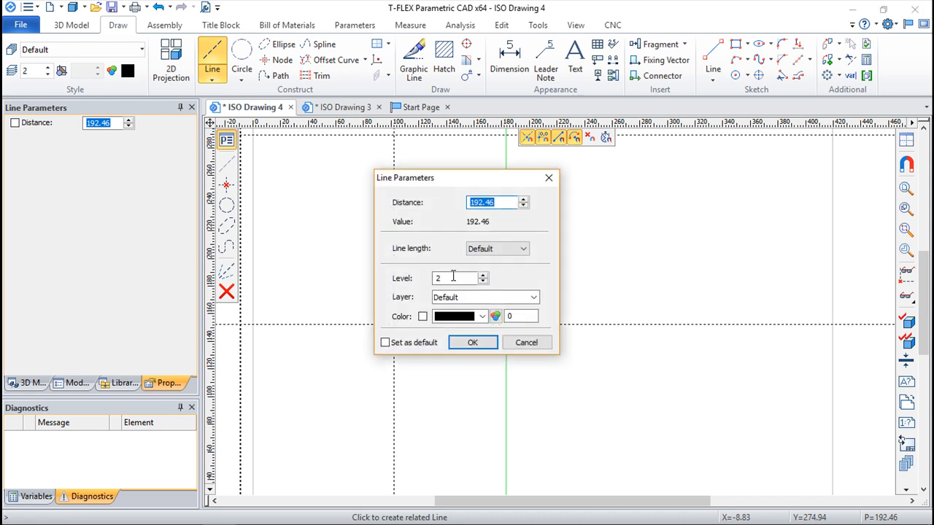
click(472, 340)
click(630, 315)
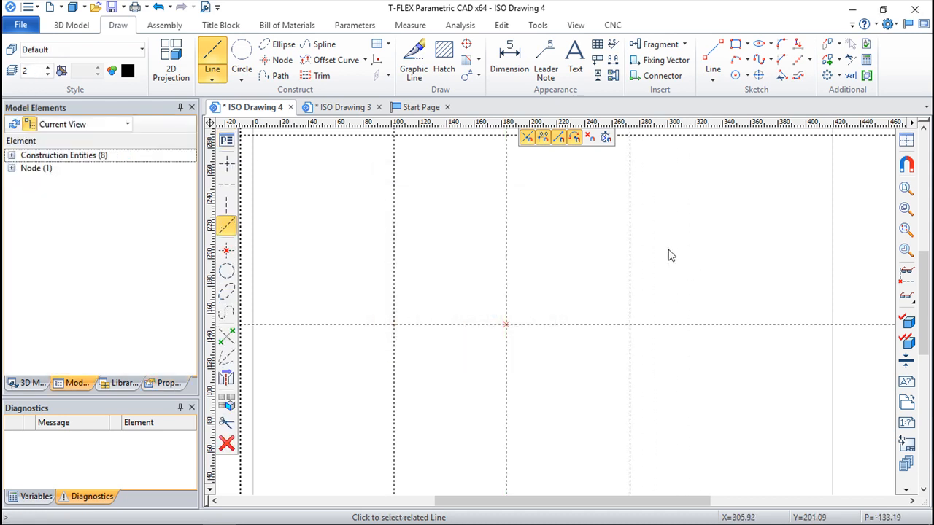
- Raise the lower visibility level for Construction elements to 1
click(12, 70)
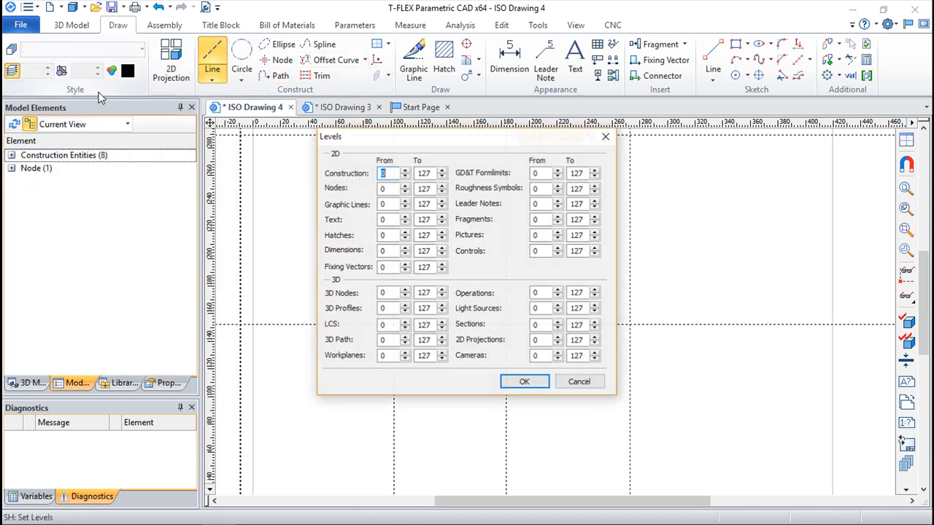
text(1)
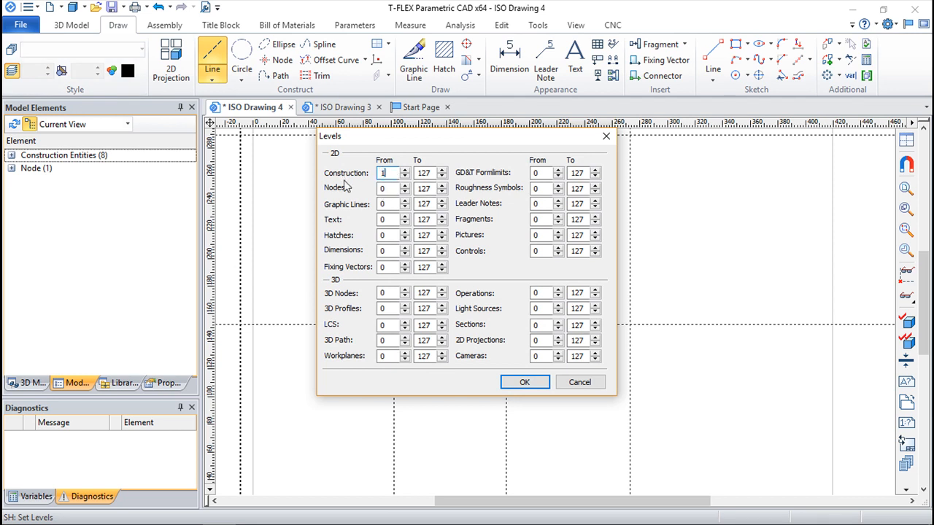
click(524, 383)
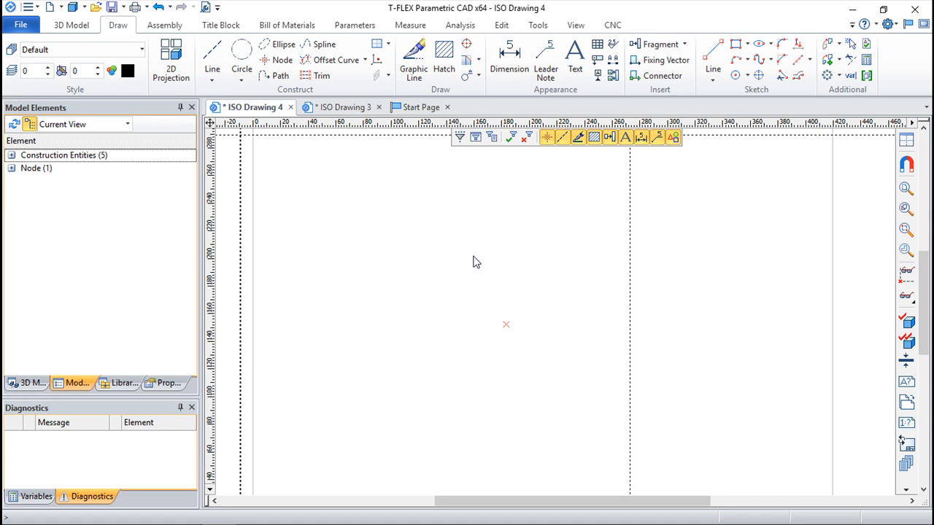
- Try a lower visibility level of -126 for Construction elements
click(11, 71)
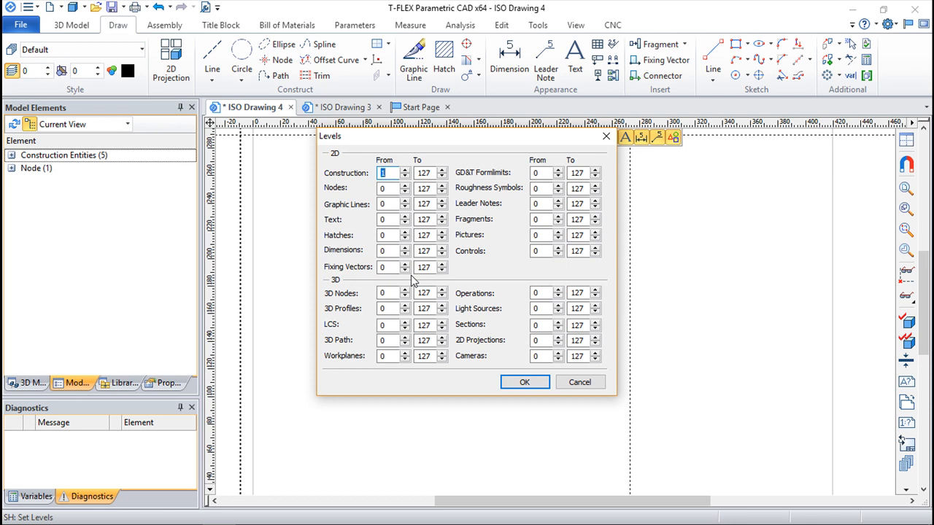
click(396, 188)
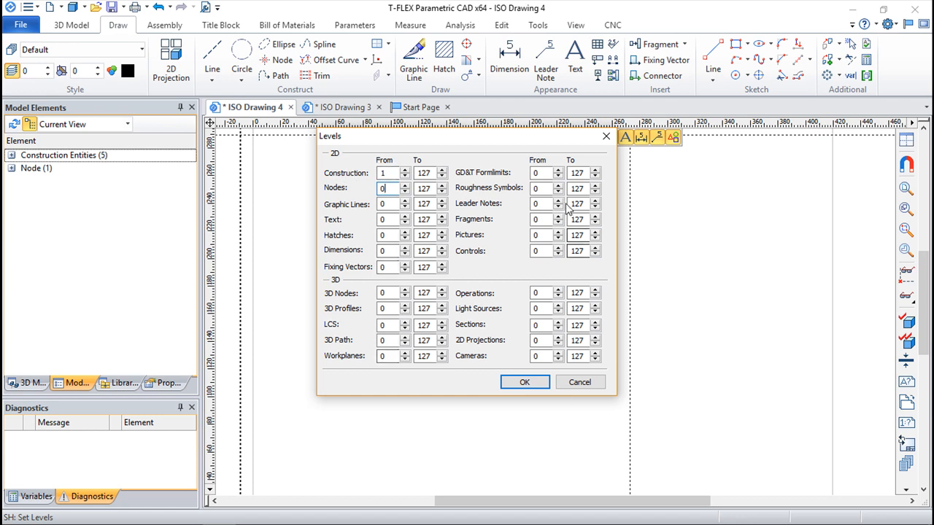
click(385, 173)
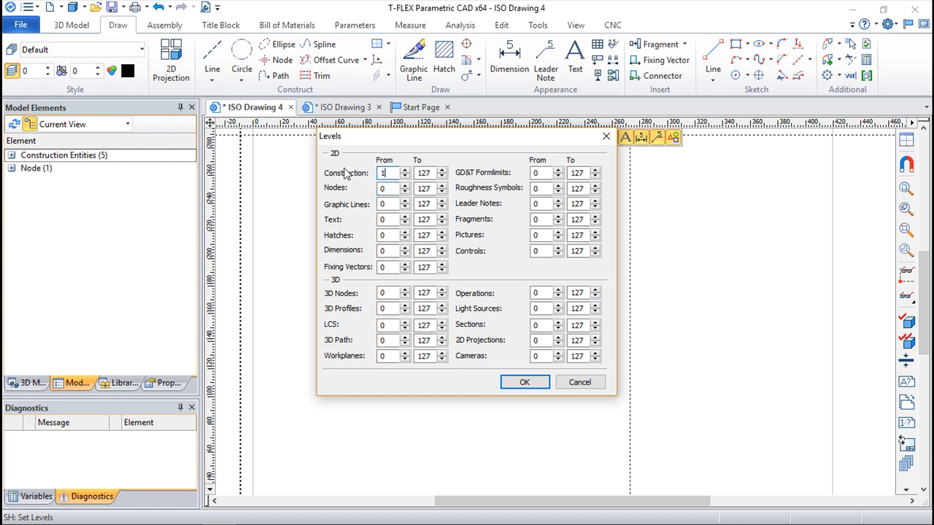
key(BackSpace)
text(-126)
click(605, 137)
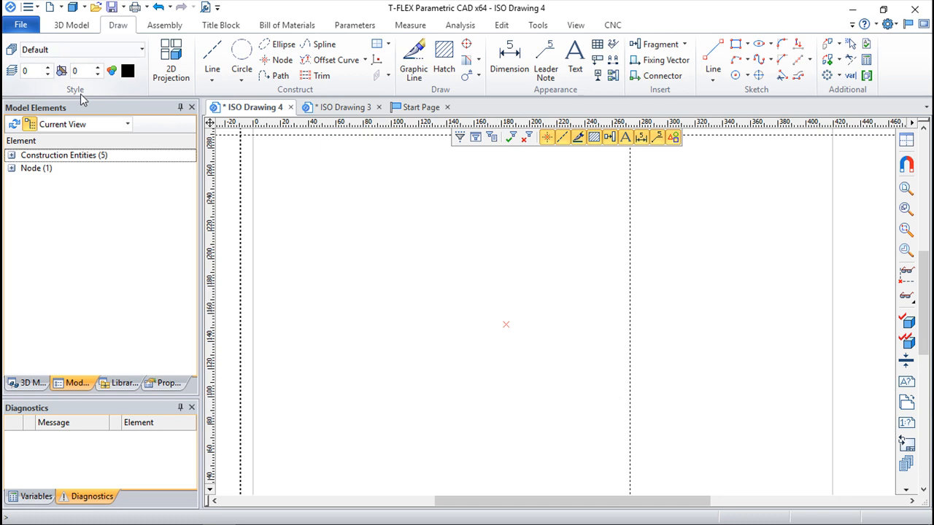
- Examine the level, layer and color settings in the parameters for new construction lines
right_click(319, 224)
scroll(381, 252, down, 3)
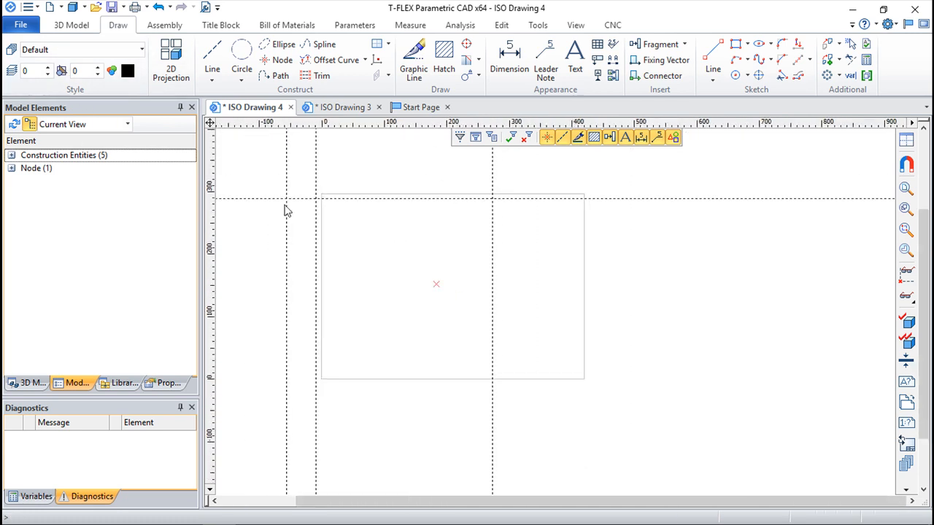
right_click(62, 76)
key(Escape)
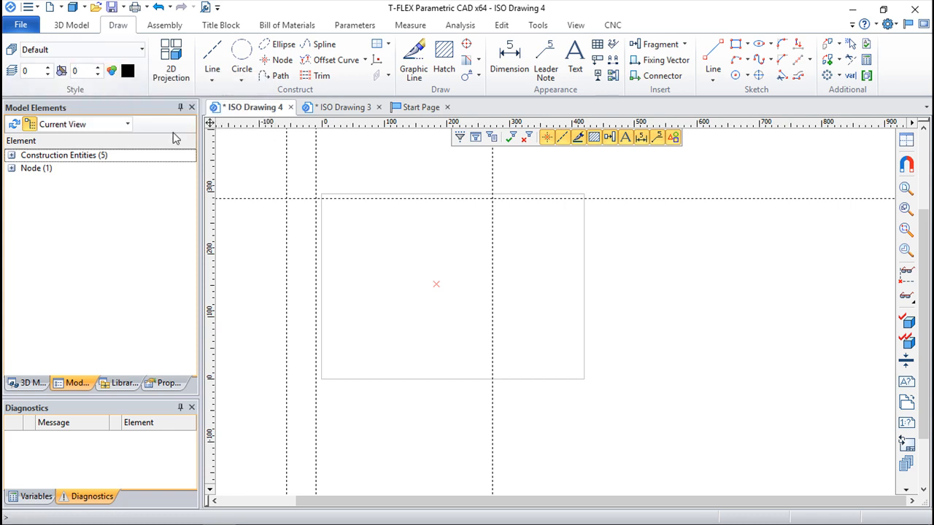
click(212, 59)
click(227, 139)
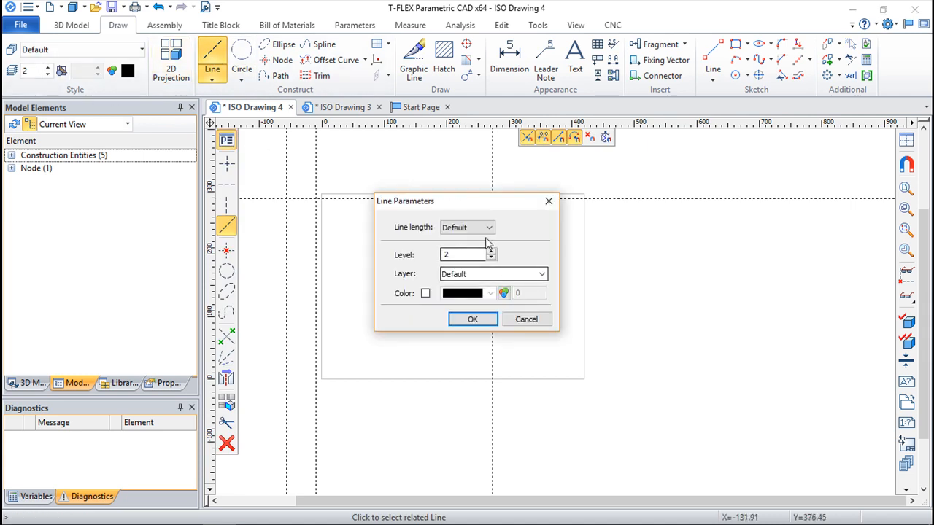
click(531, 320)
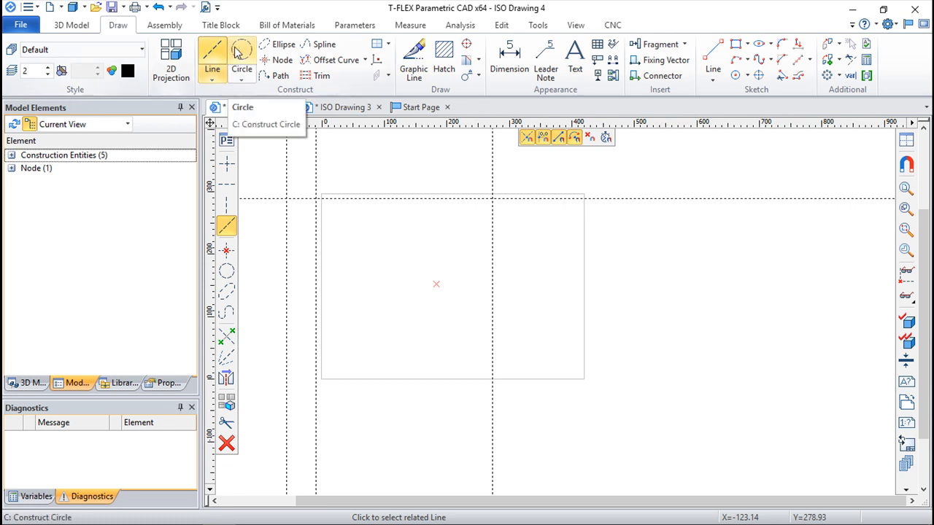
middle_drag(389, 283, 571, 387)
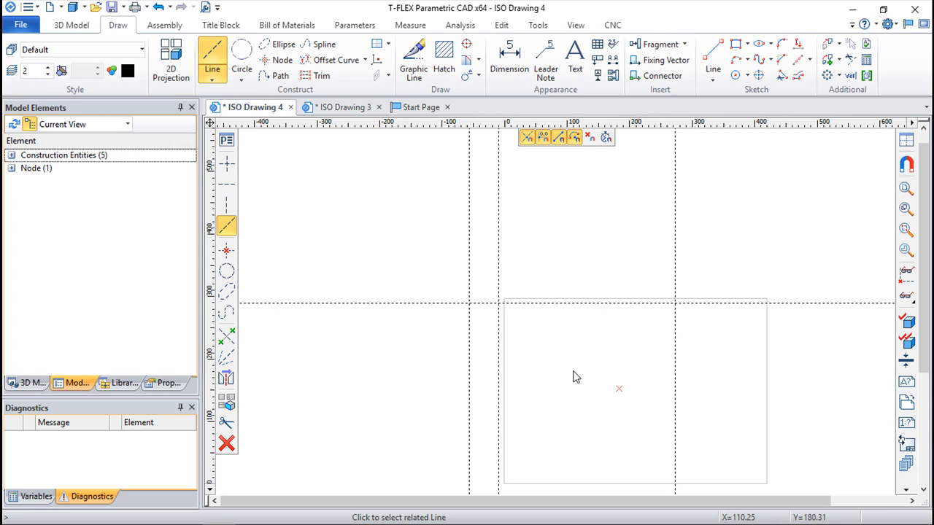
scroll(501, 337, up, 3)
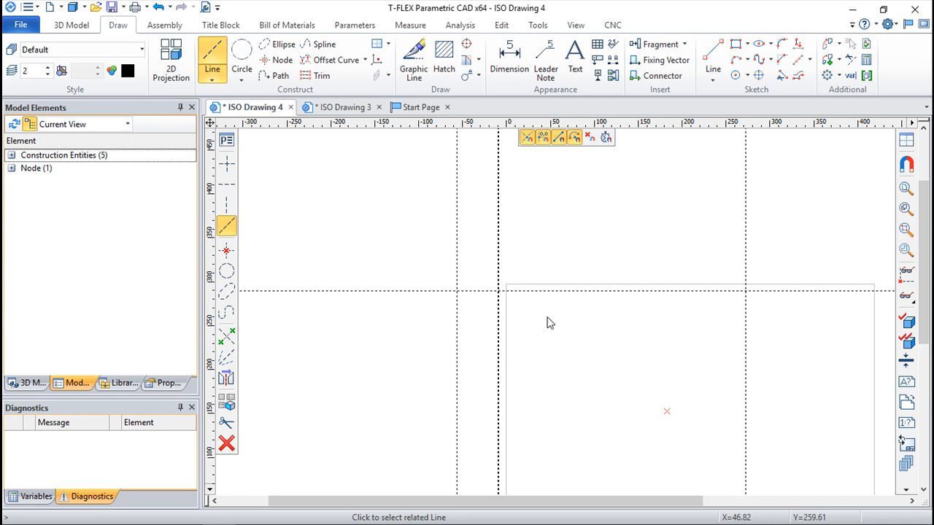
key(Escape)
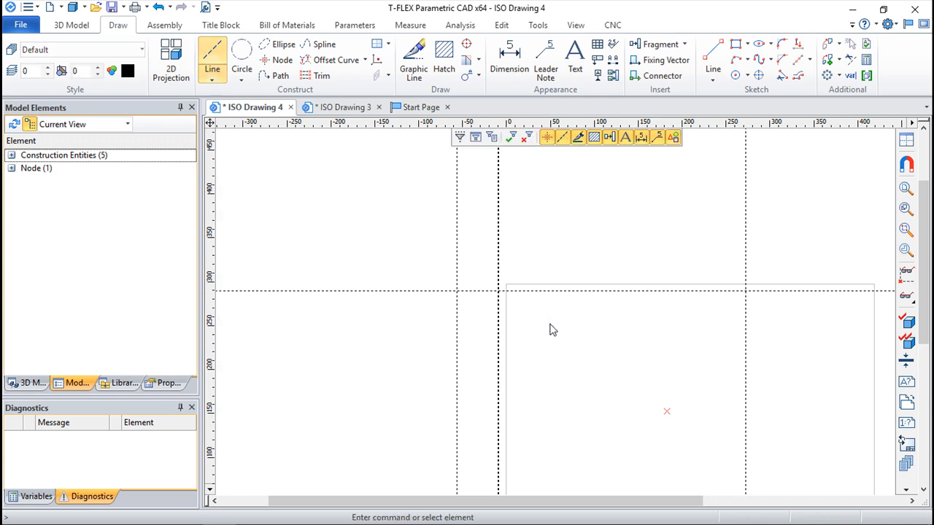